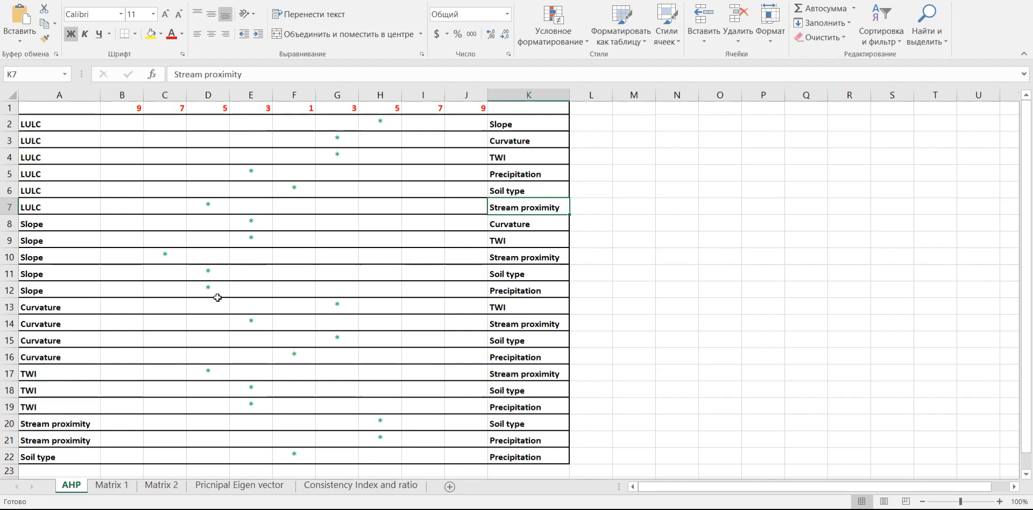
Look through the Matrix 1, Matrix 2, Pricnipal Eigen vector and Consistency Index and ratio sheets, ending back on the AHP sheet
{"action": "left_click", "coordinate": [112, 485]}
{"action": "left_click", "coordinate": [161, 486]}
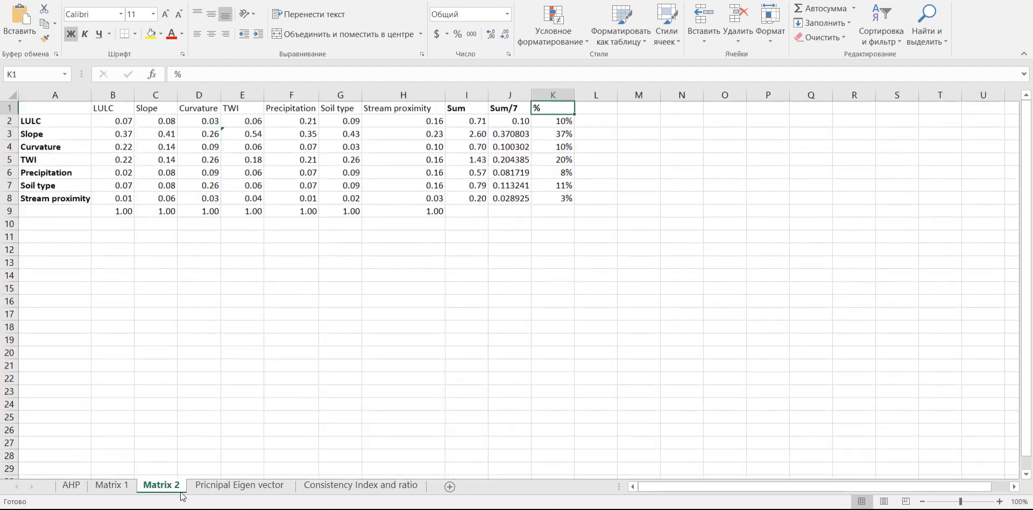
{"action": "left_click", "coordinate": [239, 486]}
{"action": "left_click", "coordinate": [347, 486]}
{"action": "left_click", "coordinate": [71, 485]}
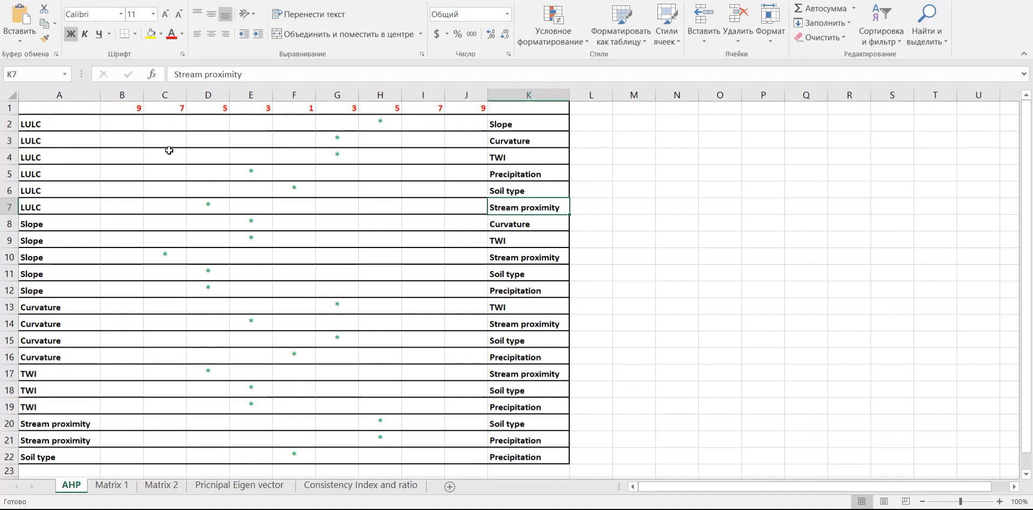
Examine the criteria listed in column A of the AHP sheet, from LULC in row 2 to Soil type in row 22
{"action": "left_click", "coordinate": [34, 126]}
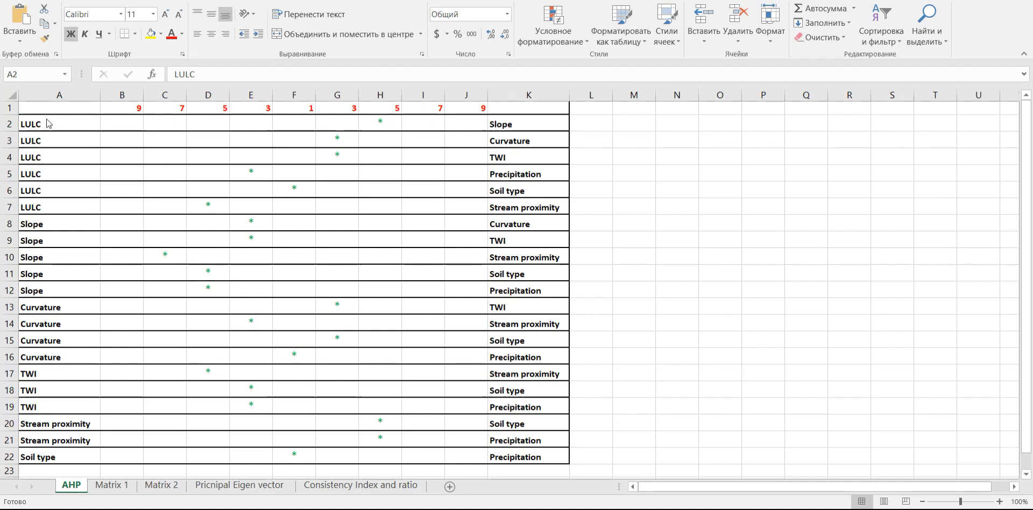
{"action": "left_click", "coordinate": [48, 123]}
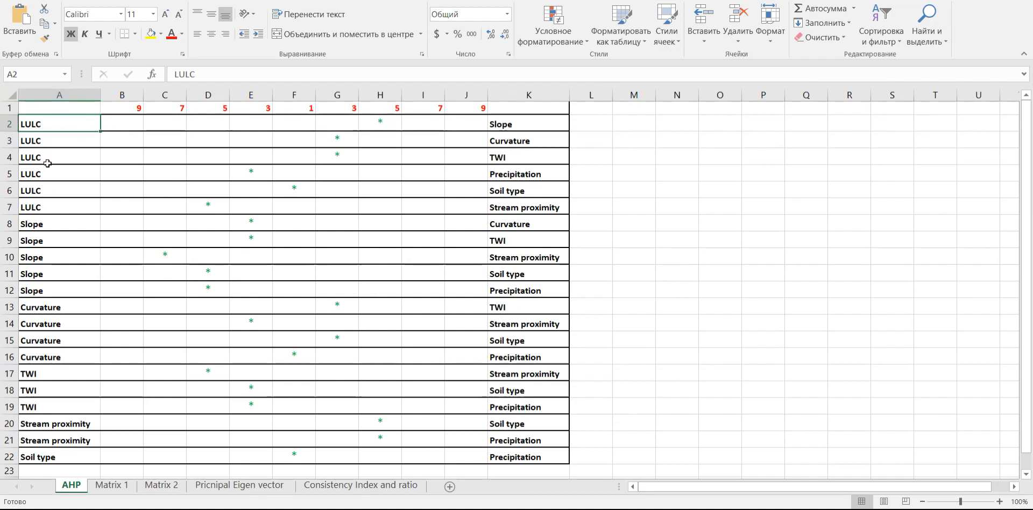
{"action": "left_click", "coordinate": [46, 240]}
{"action": "left_click", "coordinate": [53, 257]}
{"action": "left_click", "coordinate": [54, 305]}
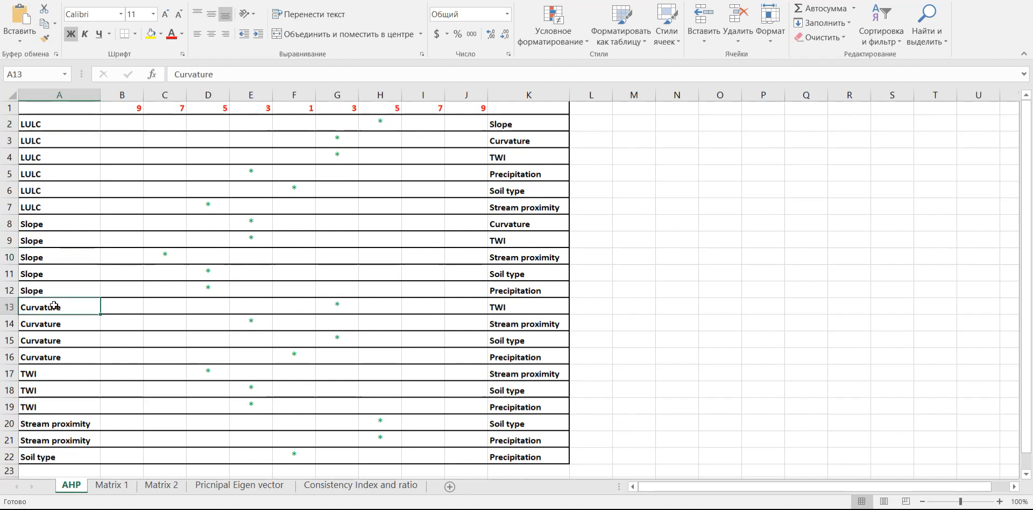
{"action": "left_click", "coordinate": [46, 122]}
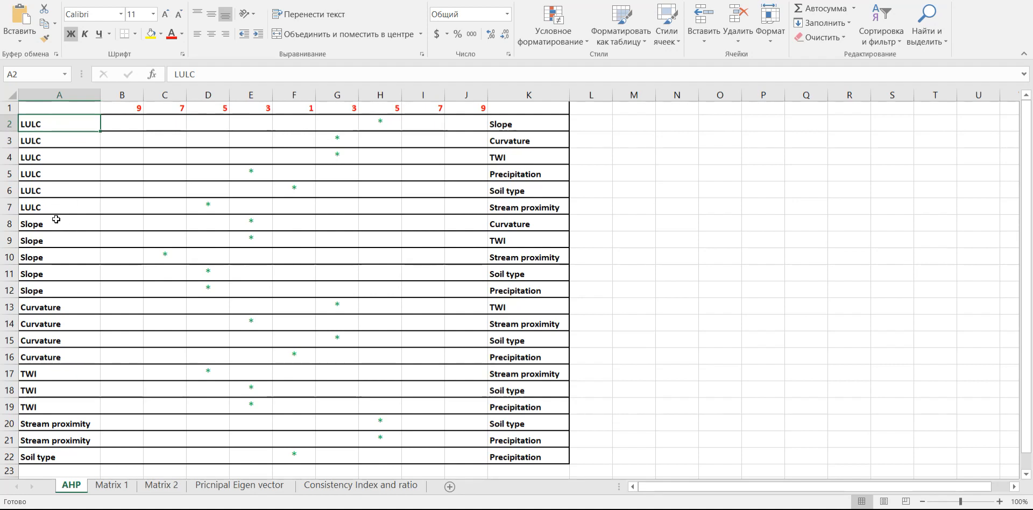
{"action": "left_click", "coordinate": [48, 224]}
{"action": "left_click", "coordinate": [47, 324]}
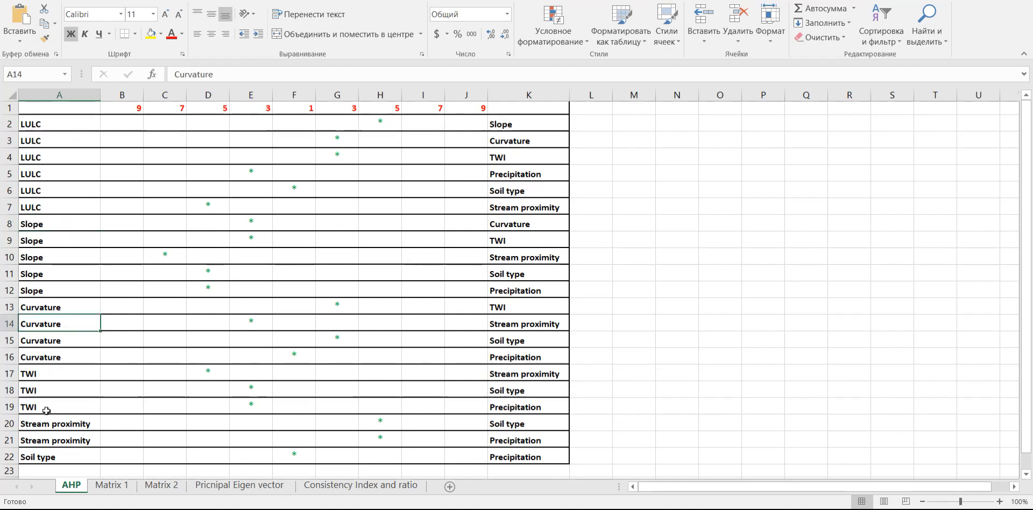
{"action": "left_click", "coordinate": [44, 397]}
{"action": "left_click", "coordinate": [70, 426]}
{"action": "left_click", "coordinate": [49, 457]}
{"action": "scroll", "coordinate": [293, 377], "scroll_direction": "down", "scroll_amount": 1}
{"action": "scroll", "coordinate": [297, 373], "scroll_direction": "up", "scroll_amount": 1}
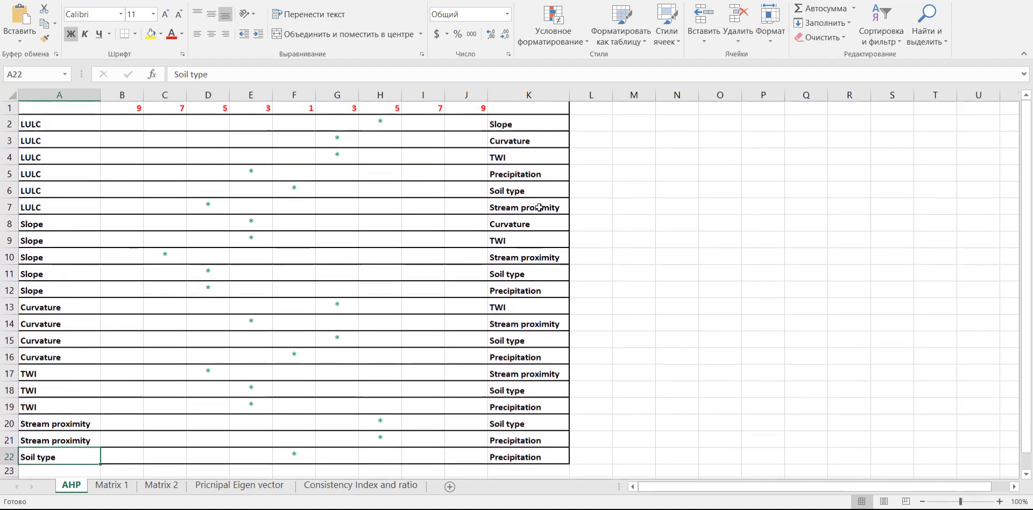
Examine the opposing criteria in column K and how row 2 pairs LULC with Slope
{"action": "left_click_drag", "start_coordinate": [520, 122], "coordinate": [520, 441]}
{"action": "left_click", "coordinate": [520, 124]}
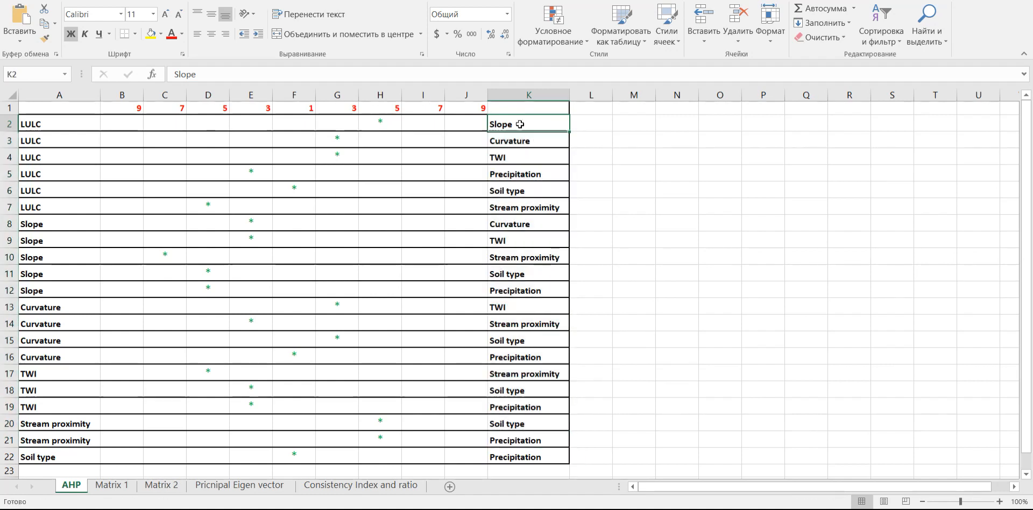
{"action": "left_click", "coordinate": [524, 142]}
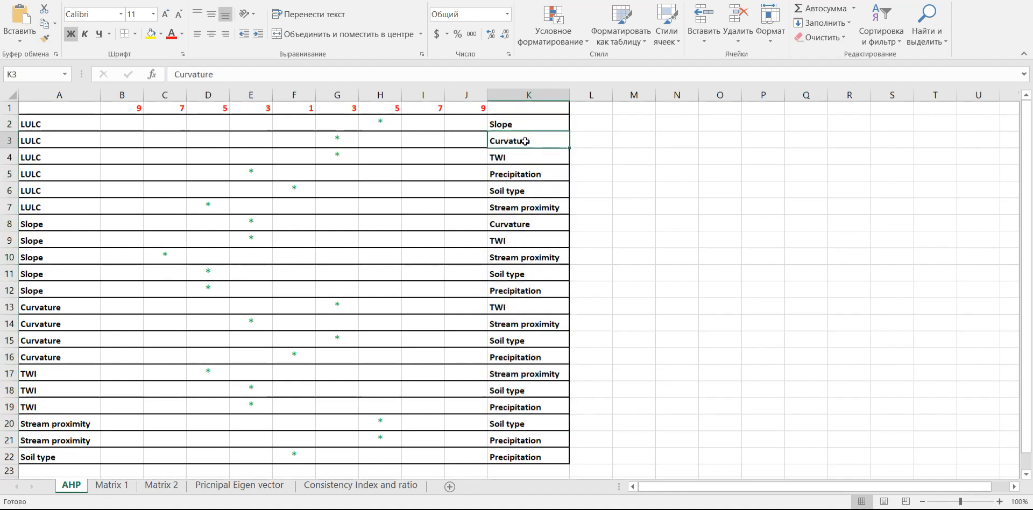
{"action": "left_click_drag", "start_coordinate": [516, 125], "coordinate": [41, 131]}
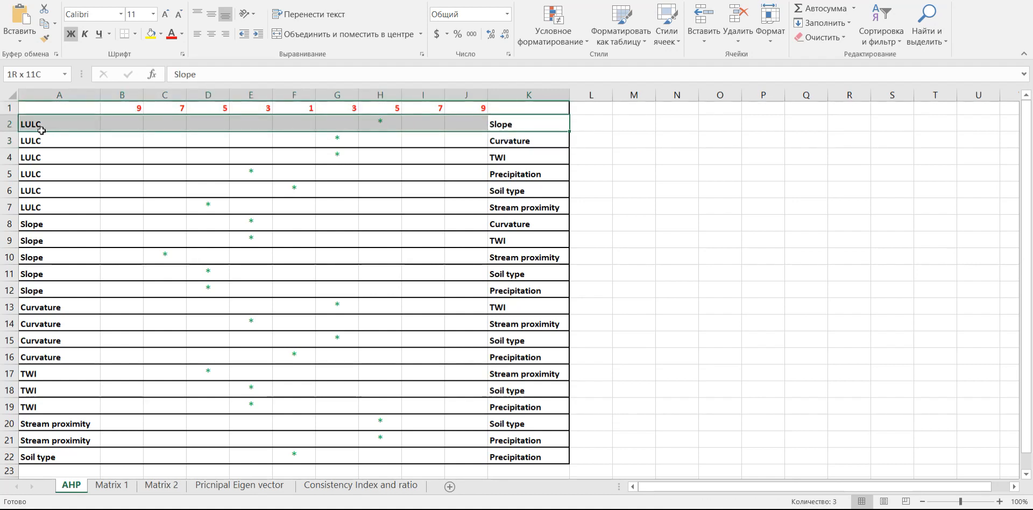
{"action": "left_click_drag", "start_coordinate": [42, 130], "coordinate": [41, 124]}
{"action": "left_click", "coordinate": [10, 124]}
{"action": "left_click", "coordinate": [81, 125]}
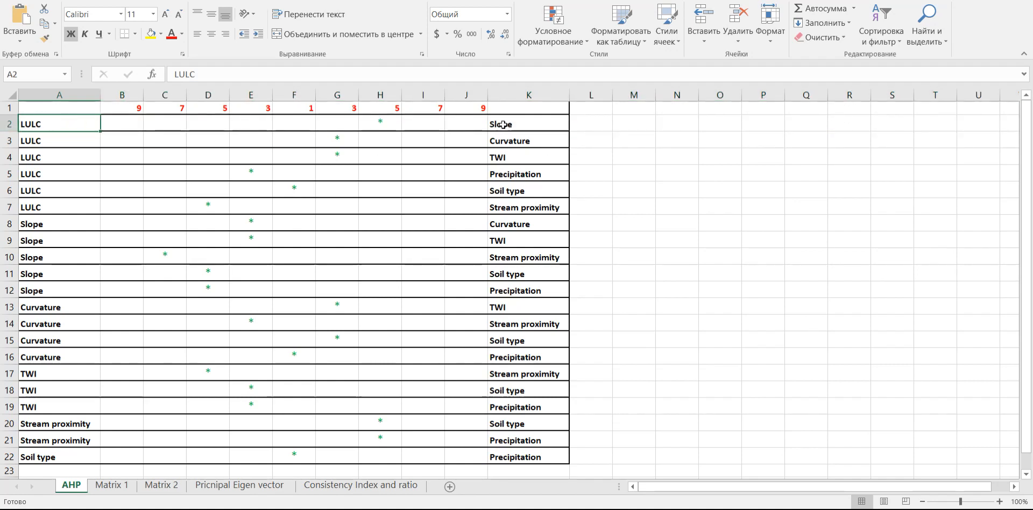
{"action": "left_click", "coordinate": [503, 124]}
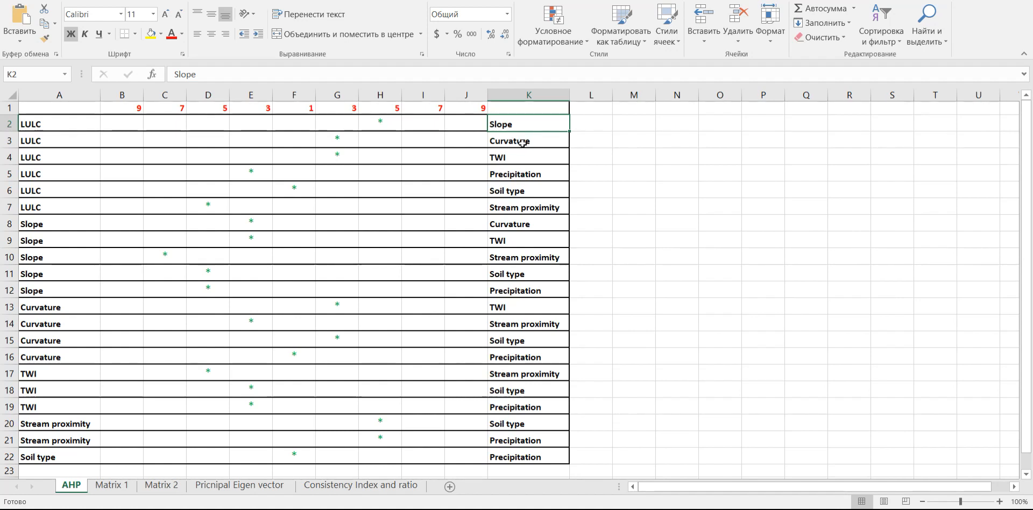
{"action": "left_click", "coordinate": [517, 142]}
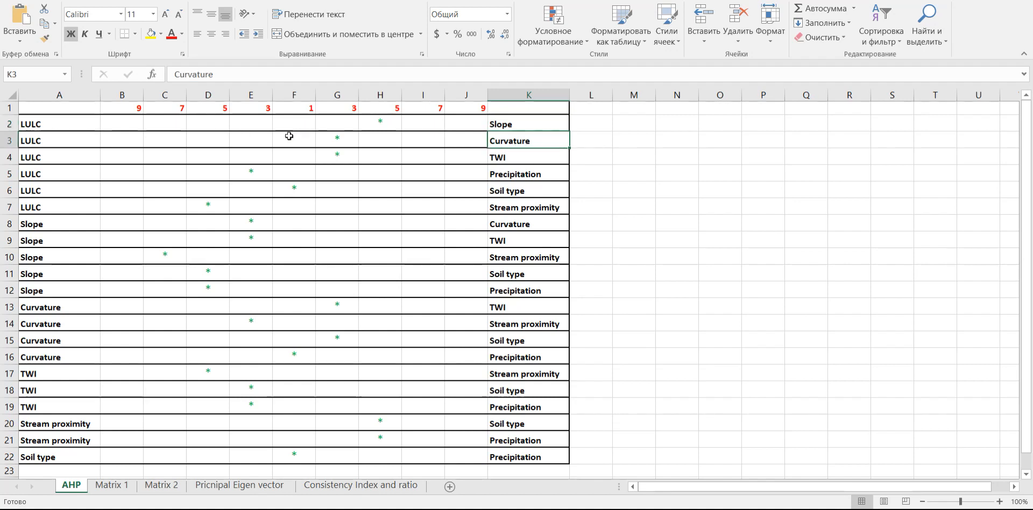
Examine the importance scale in B1:J1 and how its equal-importance value 1 applies to the LULC and Slope row
{"action": "left_click_drag", "start_coordinate": [129, 107], "coordinate": [466, 110]}
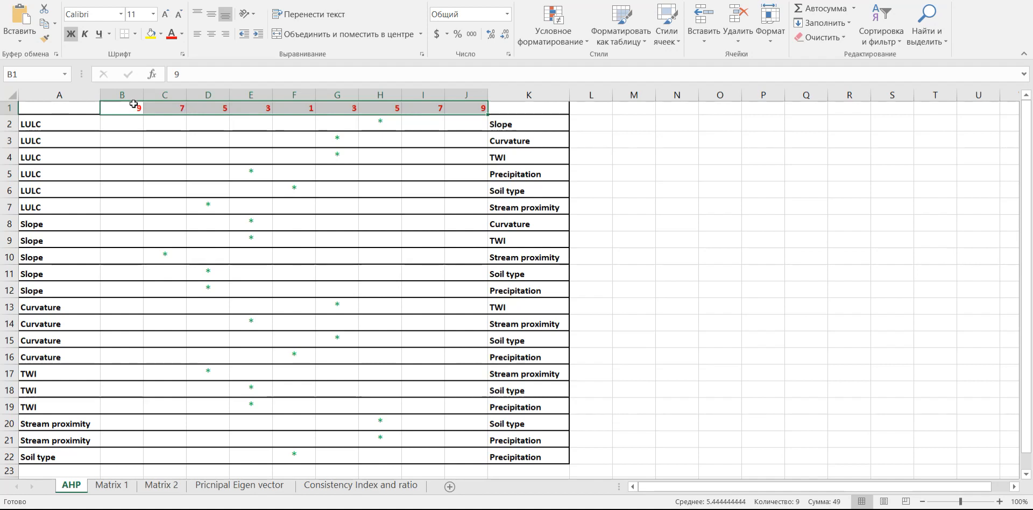
{"action": "left_click", "coordinate": [532, 128]}
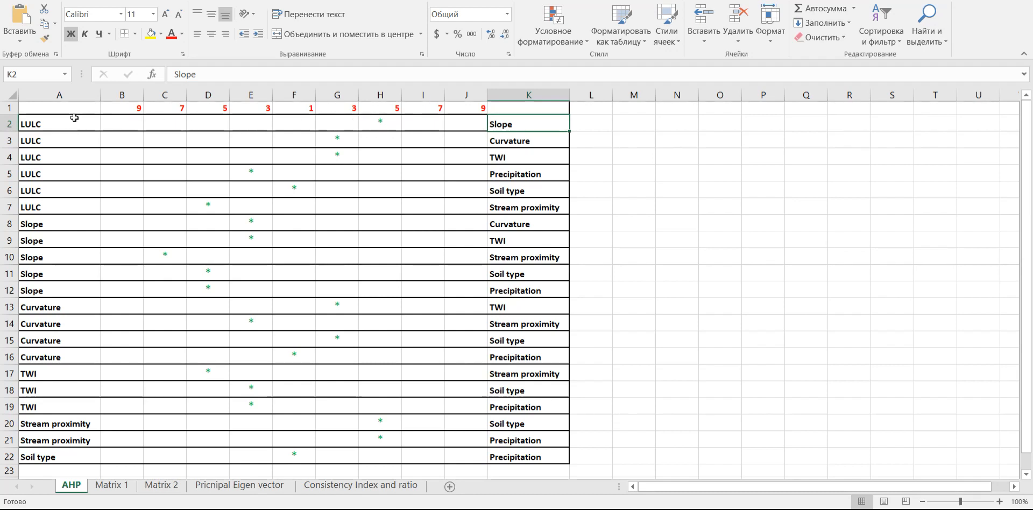
{"action": "left_click_drag", "start_coordinate": [102, 123], "coordinate": [454, 132]}
{"action": "left_click", "coordinate": [344, 139]}
{"action": "left_click_drag", "start_coordinate": [65, 123], "coordinate": [557, 127]}
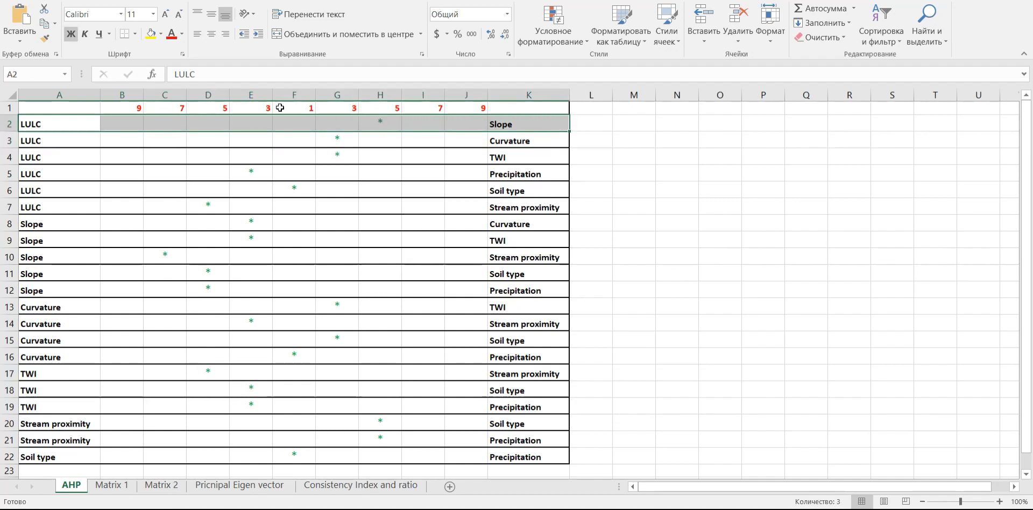
{"action": "left_click", "coordinate": [300, 106]}
{"action": "left_click_drag", "start_coordinate": [301, 106], "coordinate": [298, 128]}
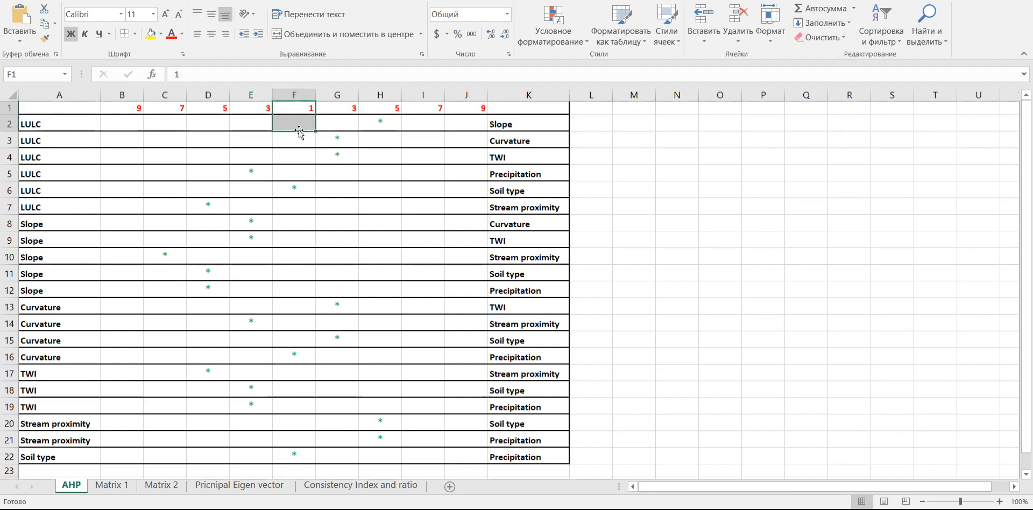
{"action": "left_click", "coordinate": [302, 122]}
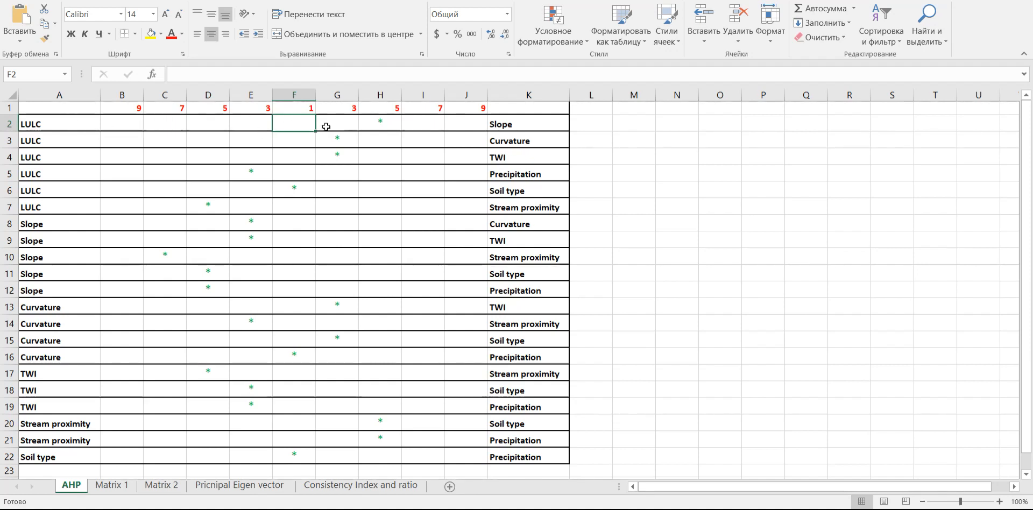
Compare both ends of the scale in row 2 and examine the LULC versus Slope rating marked in H2
{"action": "left_click", "coordinate": [121, 120]}
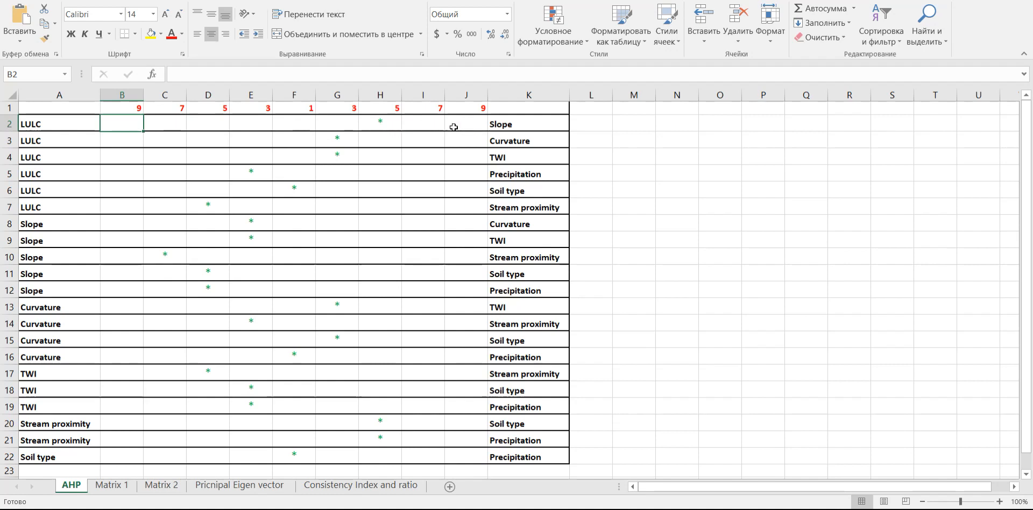
{"action": "left_click", "coordinate": [459, 125]}
{"action": "left_click", "coordinate": [117, 121]}
{"action": "left_click", "coordinate": [464, 124]}
{"action": "left_click", "coordinate": [131, 125]}
{"action": "left_click", "coordinate": [514, 127]}
{"action": "left_click", "coordinate": [382, 125]}
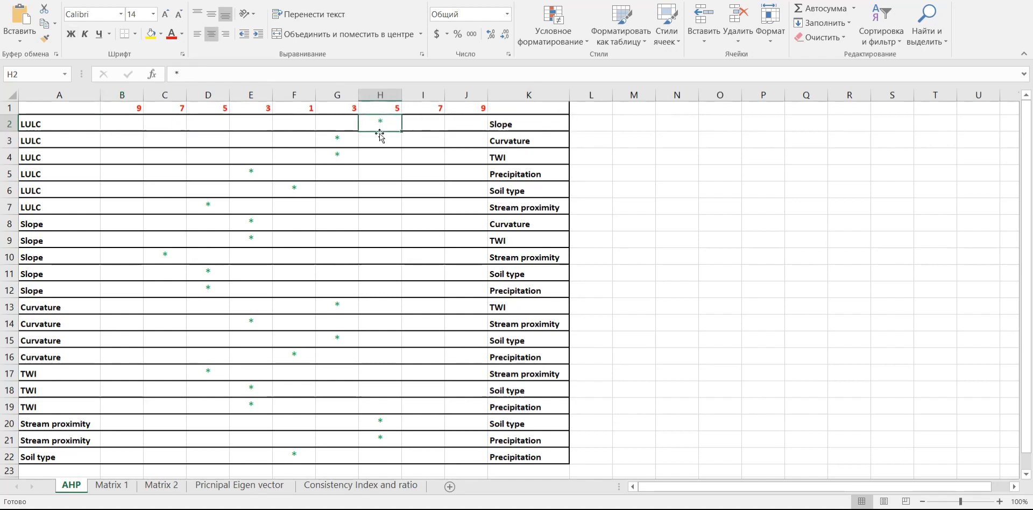
{"action": "left_click", "coordinate": [503, 128]}
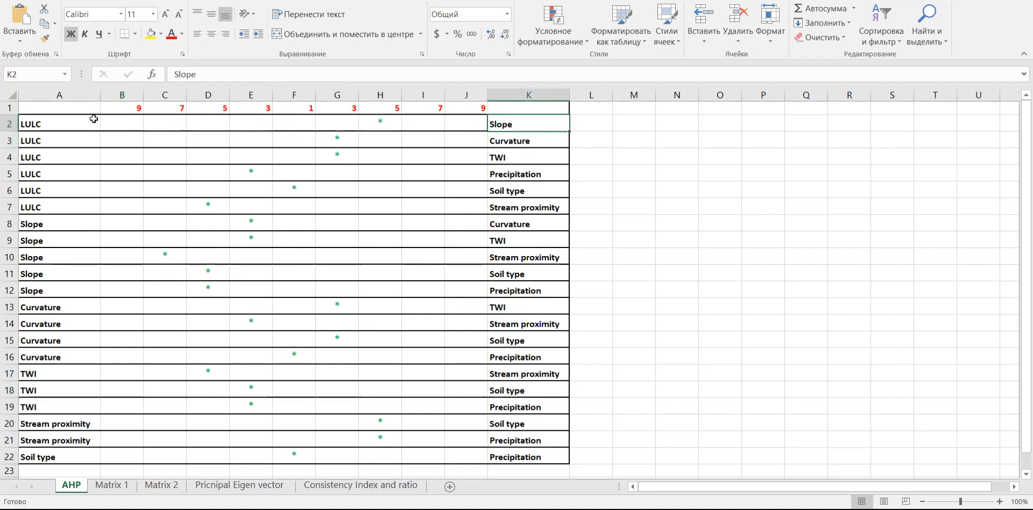
{"action": "left_click", "coordinate": [45, 123]}
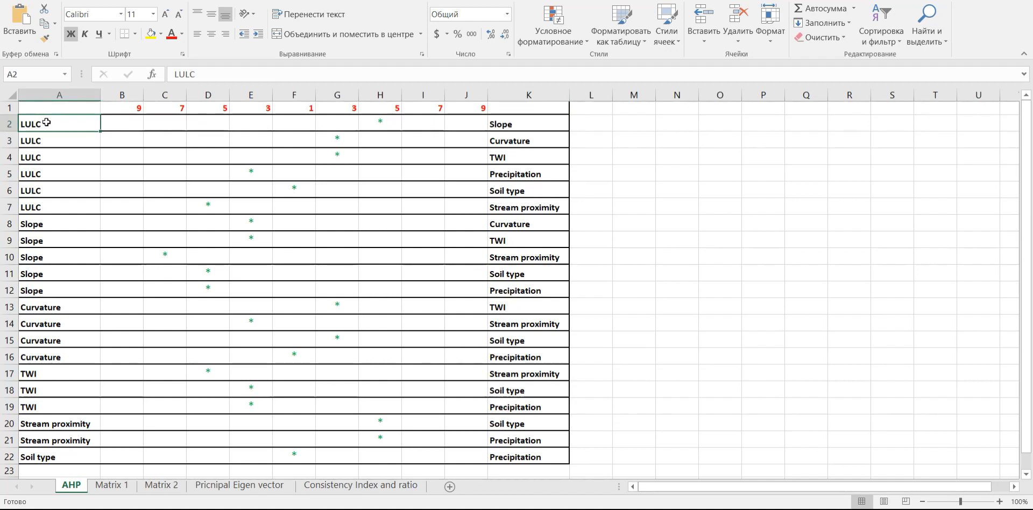
{"action": "left_click", "coordinate": [532, 124]}
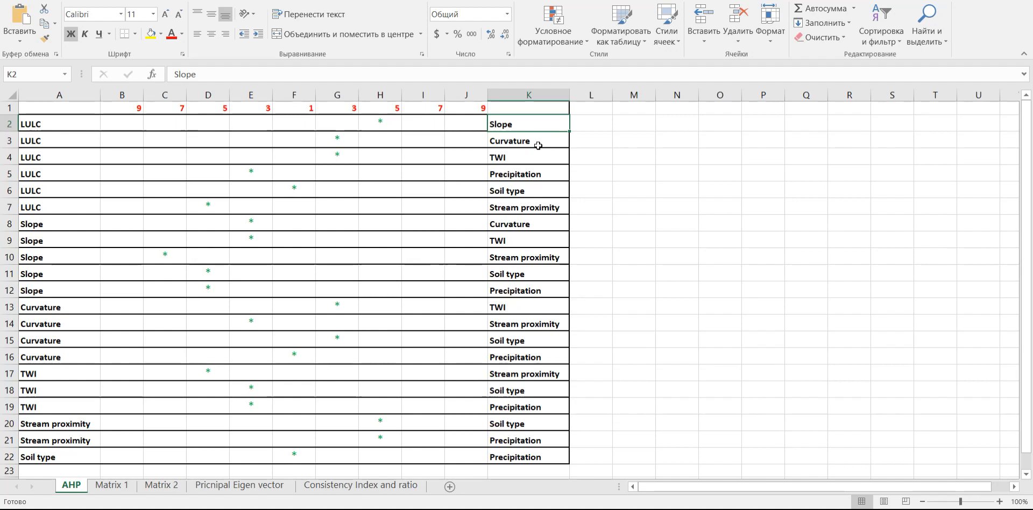
Examine the LULC versus Curvature rating in row 3 and compare its mark in G3 with the one in H2
{"action": "left_click_drag", "start_coordinate": [39, 142], "coordinate": [555, 136]}
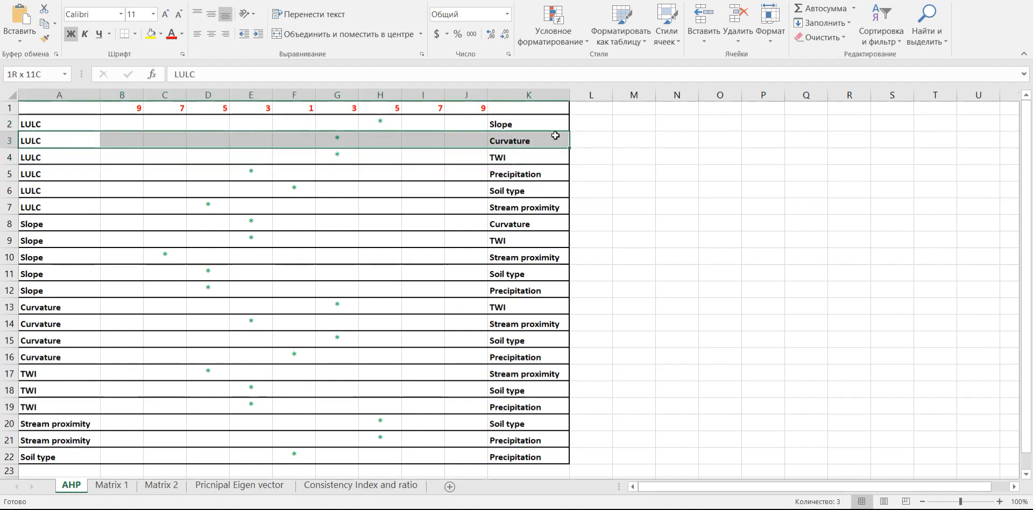
{"action": "left_click", "coordinate": [39, 140]}
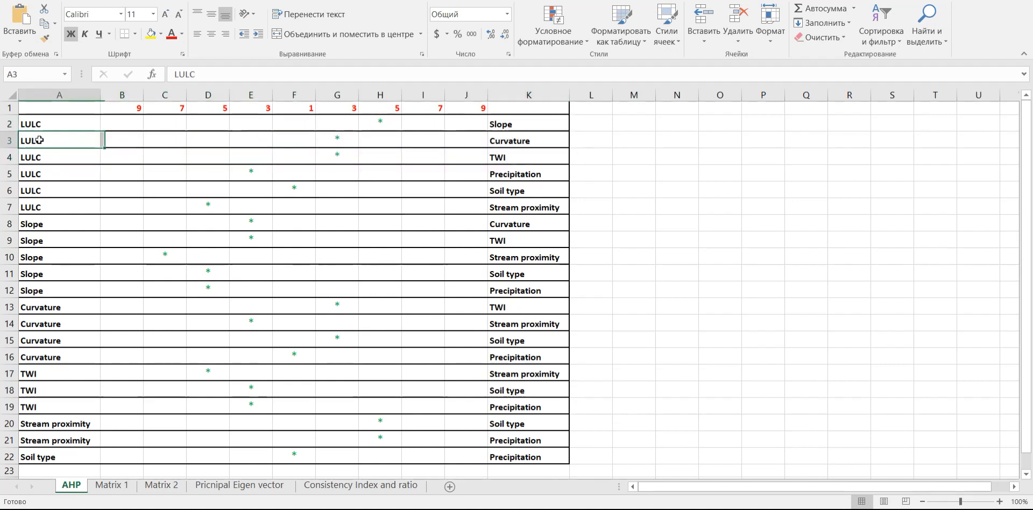
{"action": "left_click", "coordinate": [504, 137]}
{"action": "left_click", "coordinate": [327, 137]}
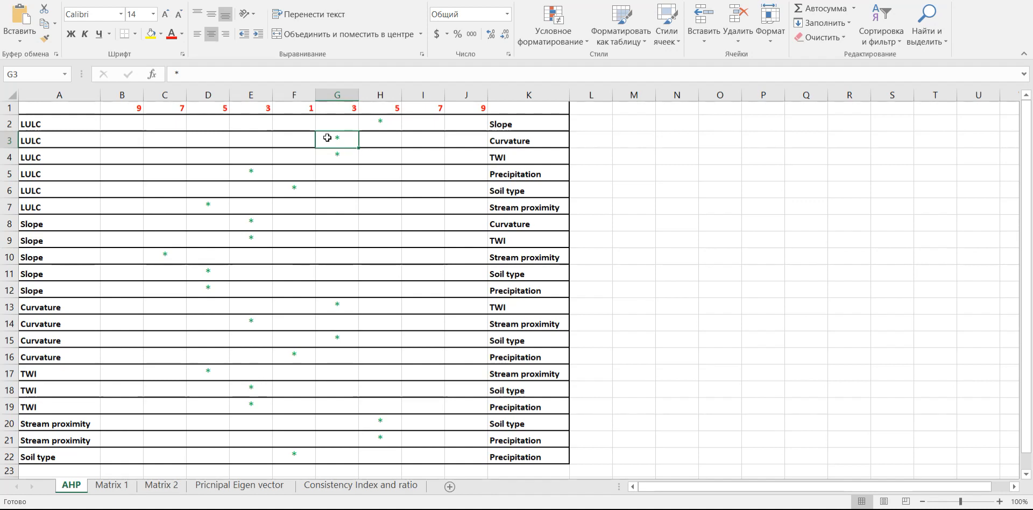
{"action": "left_click", "coordinate": [392, 125]}
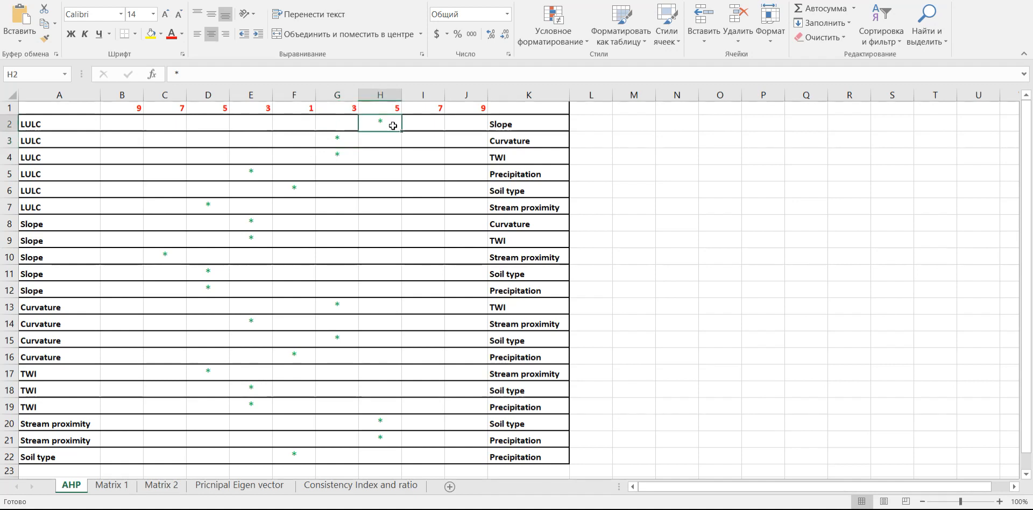
{"action": "left_click", "coordinate": [349, 140]}
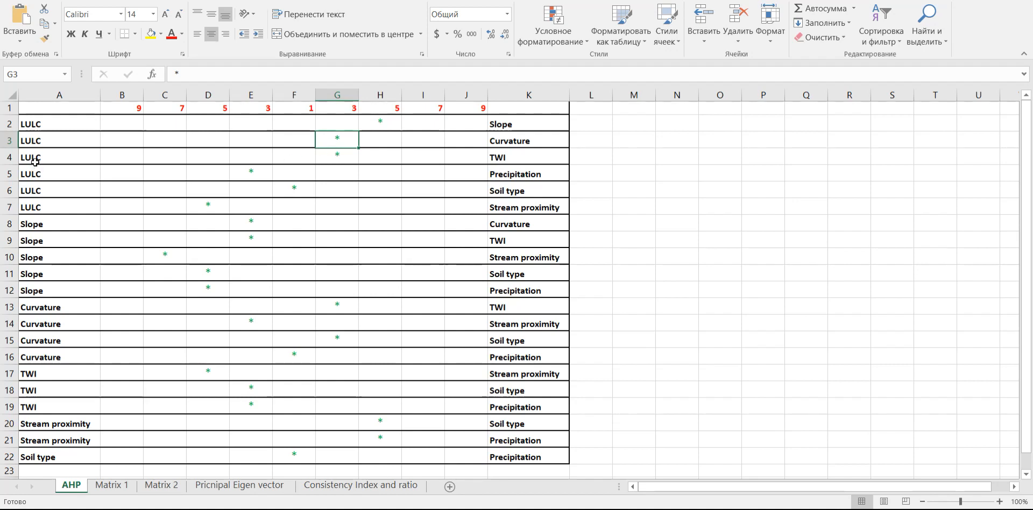
Examine the LULC versus TWI pair in row 4 and the LULC versus Precipitation rating across row 5
{"action": "left_click_drag", "start_coordinate": [37, 163], "coordinate": [506, 159]}
{"action": "left_click", "coordinate": [506, 158]}
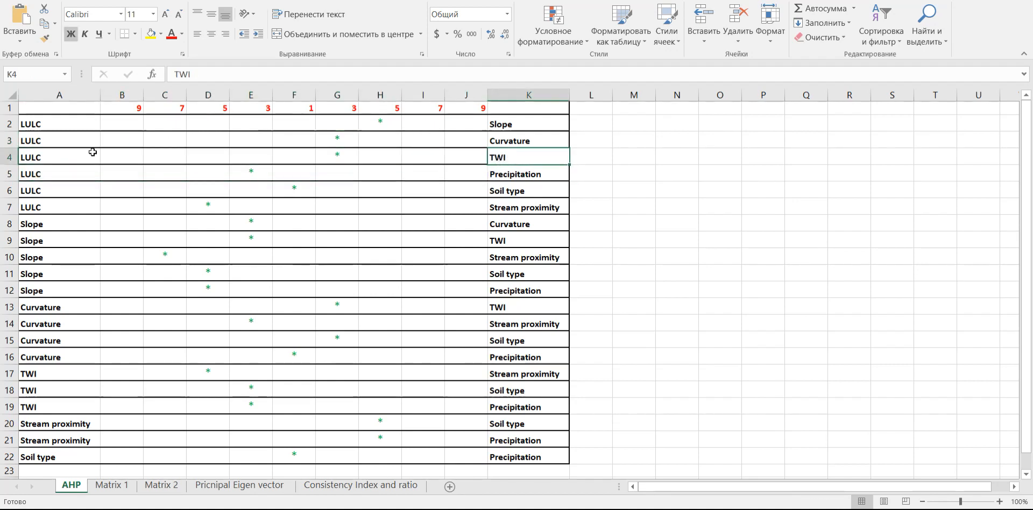
{"action": "left_click_drag", "start_coordinate": [32, 173], "coordinate": [526, 170]}
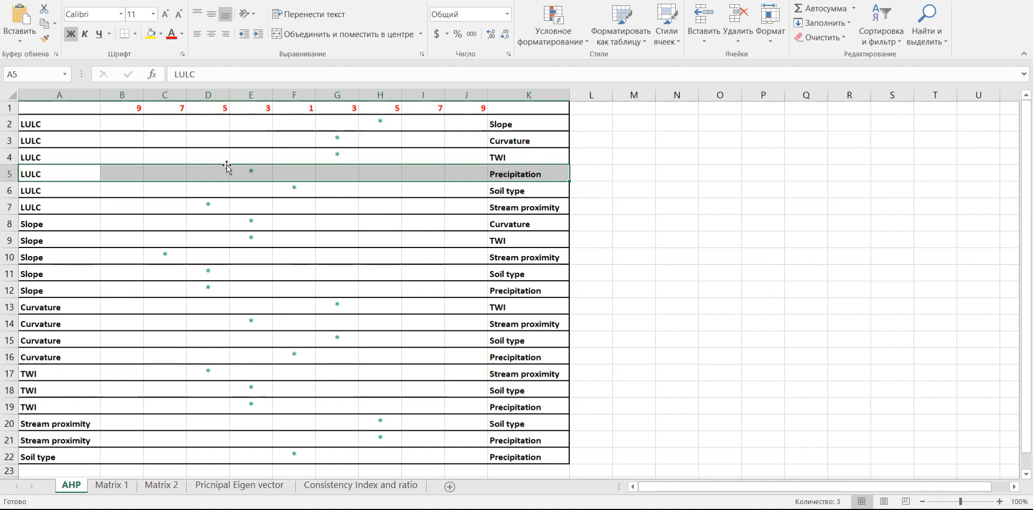
{"action": "left_click", "coordinate": [250, 174]}
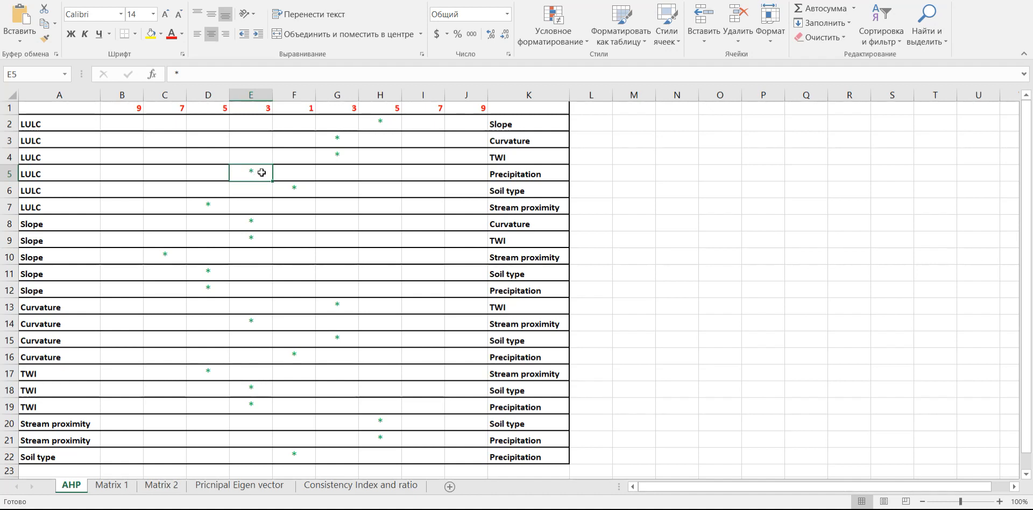
{"action": "left_click", "coordinate": [297, 173]}
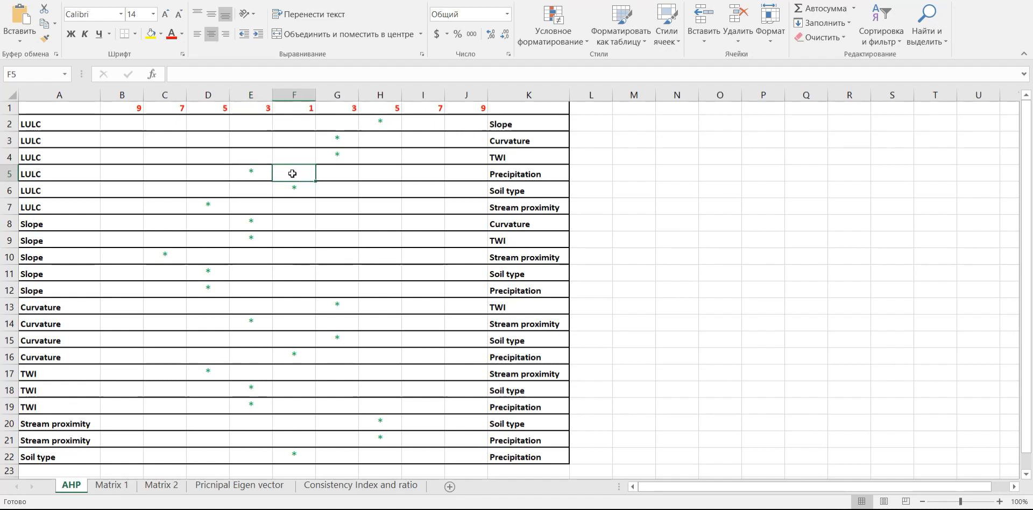
{"action": "left_click", "coordinate": [335, 174]}
{"action": "left_click", "coordinate": [513, 173]}
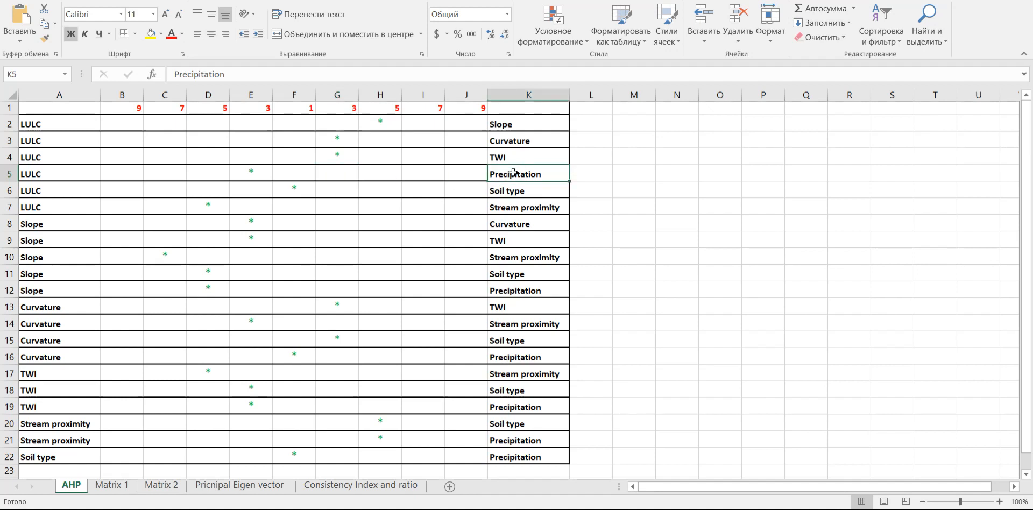
{"action": "left_click", "coordinate": [338, 173]}
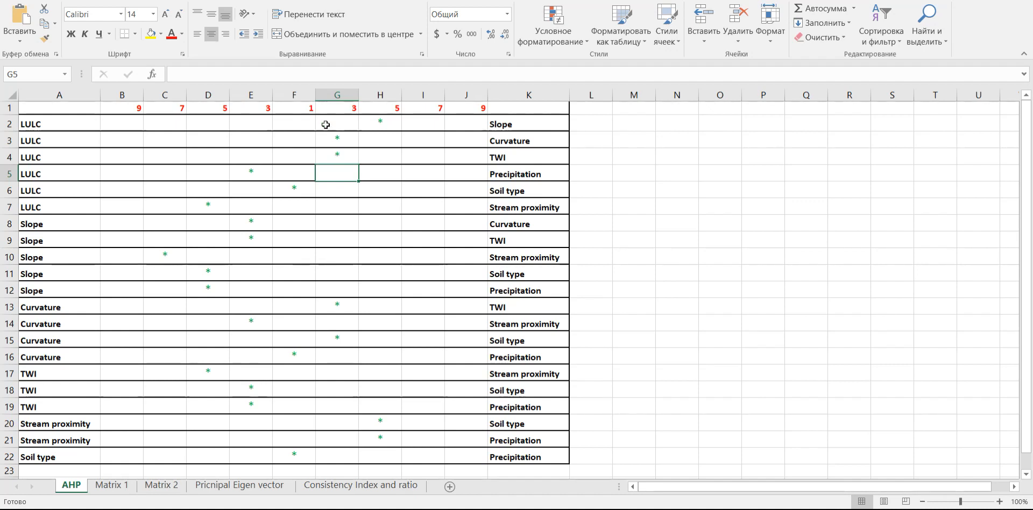
Examine the LULC versus Precipitation mark in E5 and the LULC versus Soil type rating in row 6, marked in F6
{"action": "left_click_drag", "start_coordinate": [511, 174], "coordinate": [64, 171]}
{"action": "left_click", "coordinate": [65, 171]}
{"action": "left_click", "coordinate": [251, 171]}
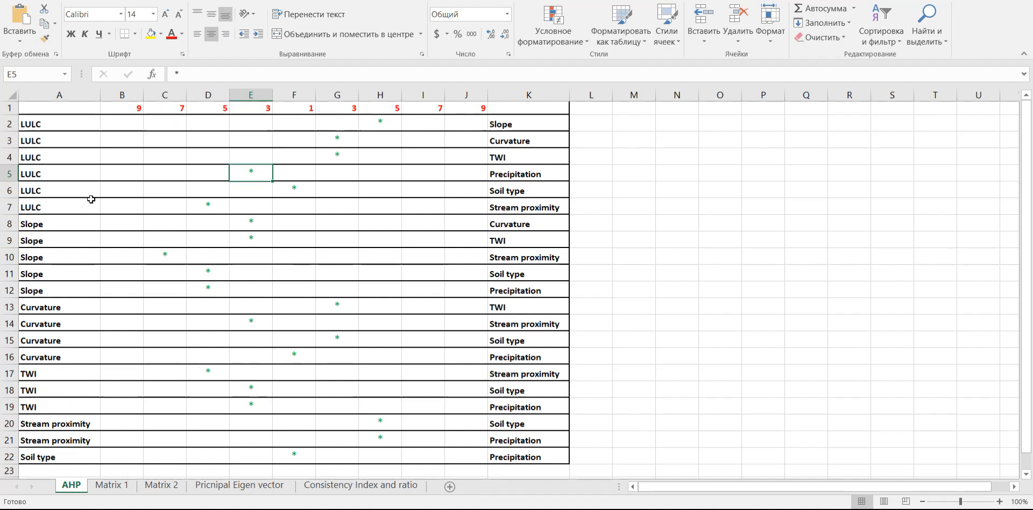
{"action": "left_click", "coordinate": [10, 191]}
{"action": "left_click", "coordinate": [33, 190]}
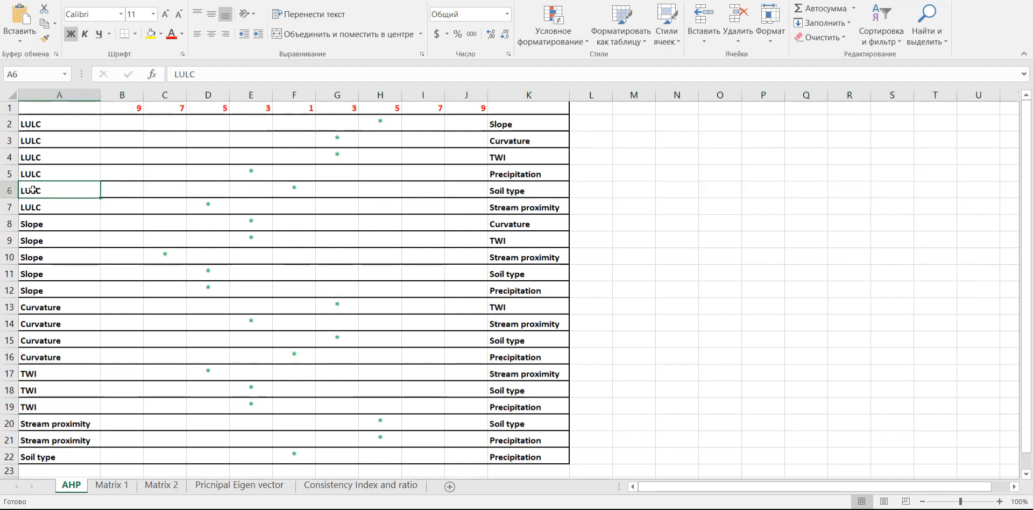
{"action": "left_click_drag", "start_coordinate": [66, 189], "coordinate": [555, 195]}
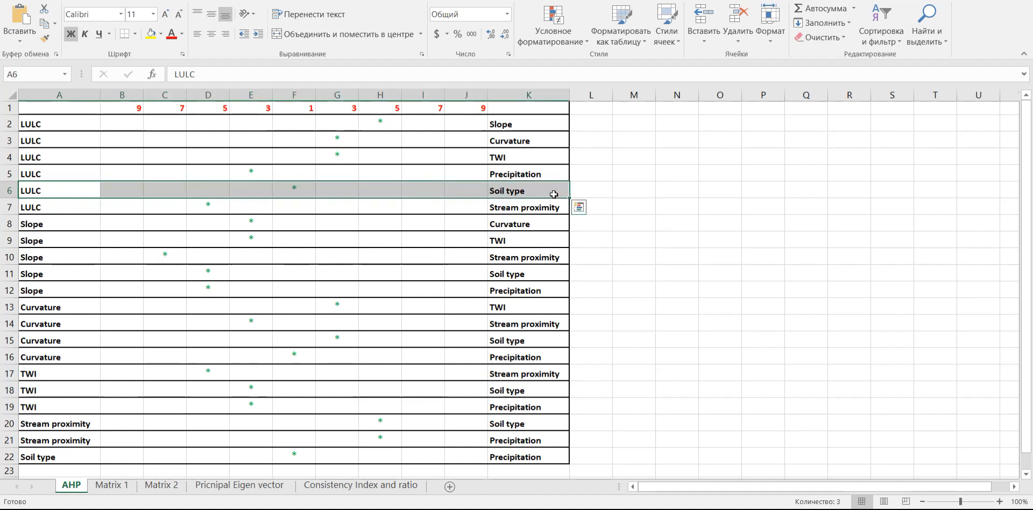
{"action": "left_click", "coordinate": [297, 192]}
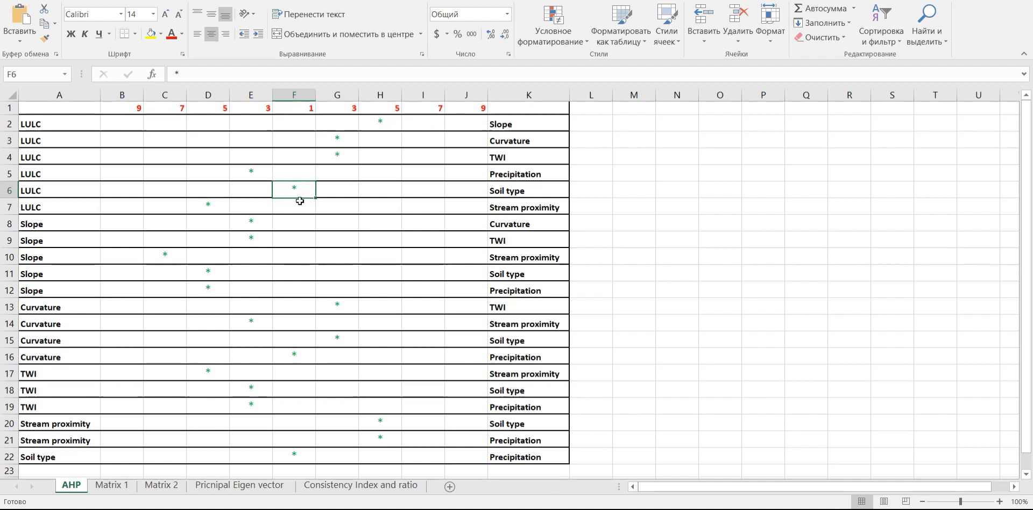
Examine the LULC versus Stream proximity pair in row 7 and check its mark in D7 against the importance scale
{"action": "left_click_drag", "start_coordinate": [27, 210], "coordinate": [535, 208]}
{"action": "left_click", "coordinate": [1000, 501]}
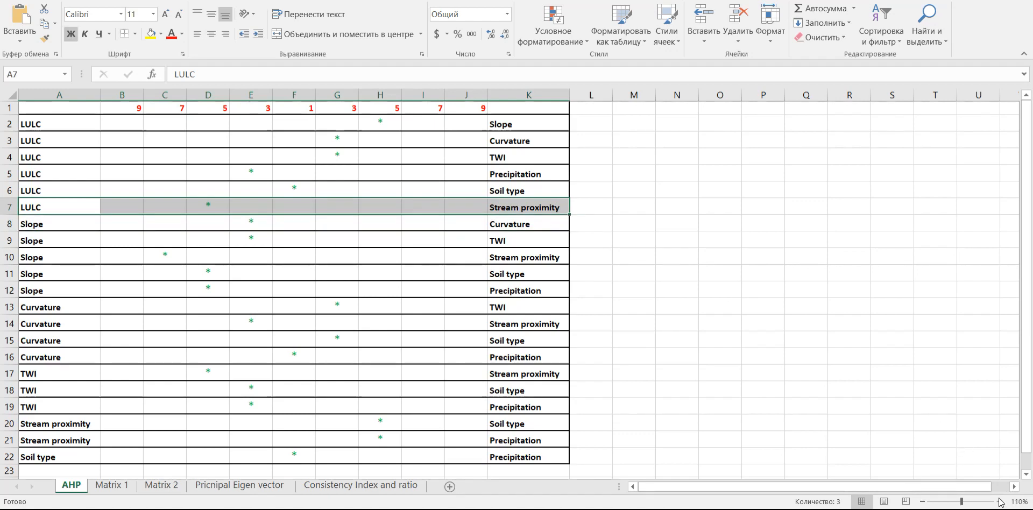
{"action": "left_click", "coordinate": [999, 502]}
{"action": "left_click", "coordinate": [1000, 501]}
{"action": "left_click", "coordinate": [999, 501]}
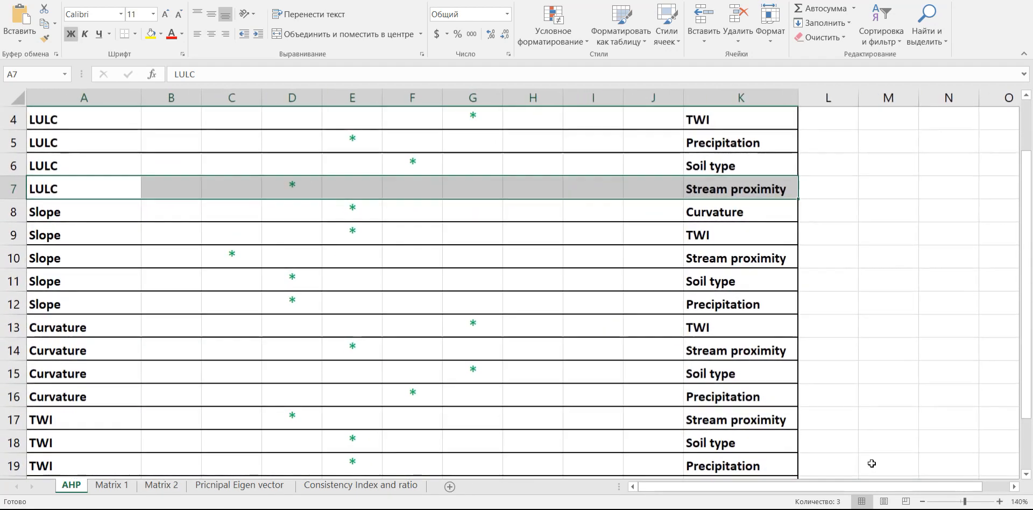
{"action": "left_click", "coordinate": [699, 195]}
{"action": "scroll", "coordinate": [484, 226], "scroll_direction": "up", "scroll_amount": 1}
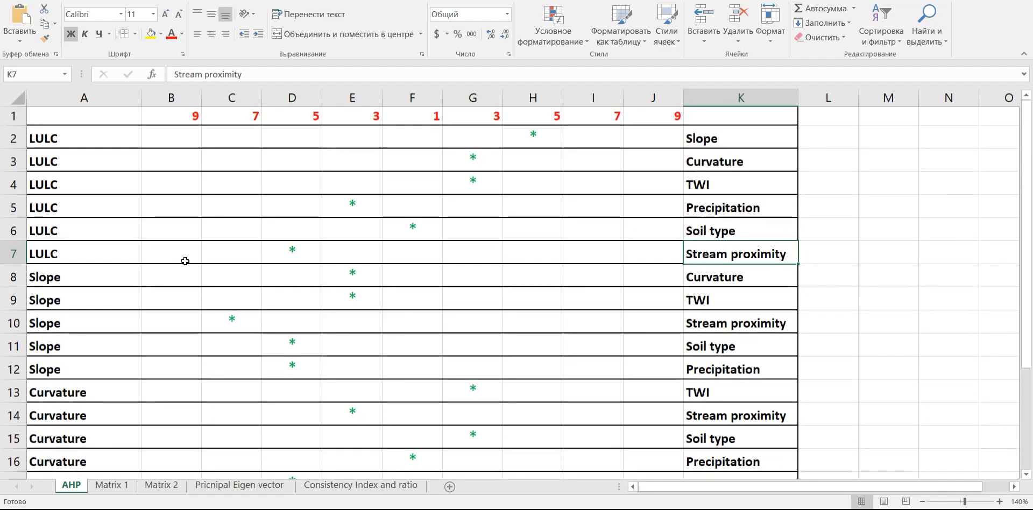
{"action": "left_click", "coordinate": [1000, 501]}
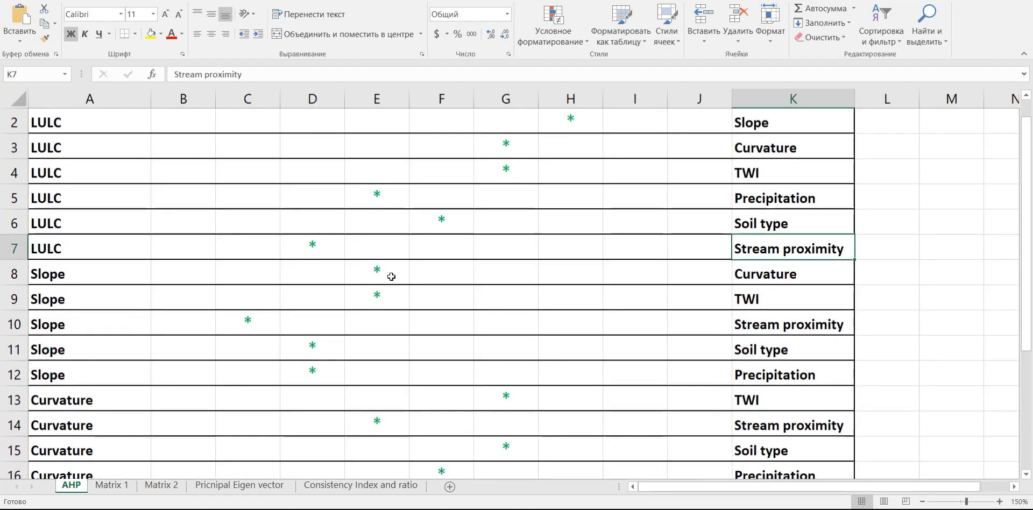
{"action": "left_click", "coordinate": [325, 248]}
{"action": "scroll", "coordinate": [317, 171], "scroll_direction": "up", "scroll_amount": 1}
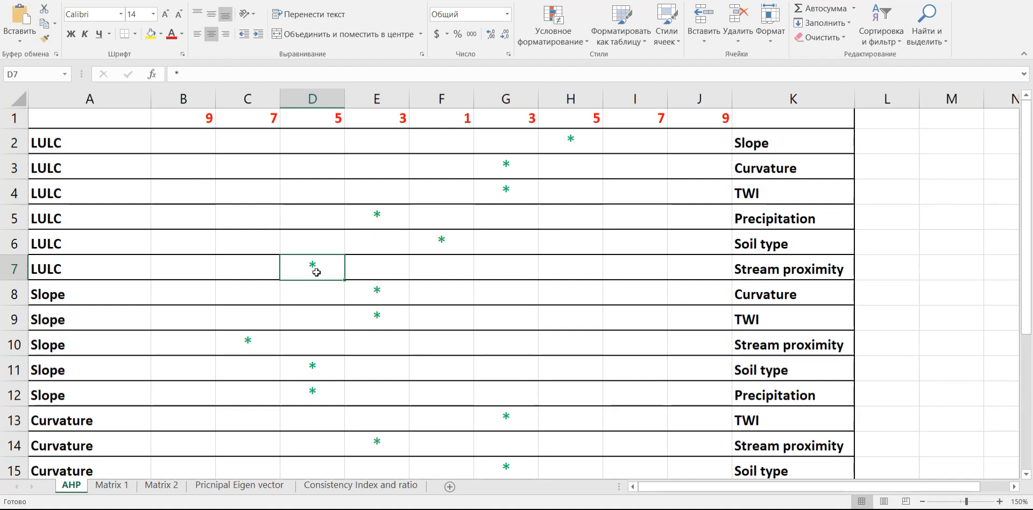
Compare LULC in A7 with Stream proximity in K7 and relate both criteria to the rating marked in D7
{"action": "left_click", "coordinate": [803, 270]}
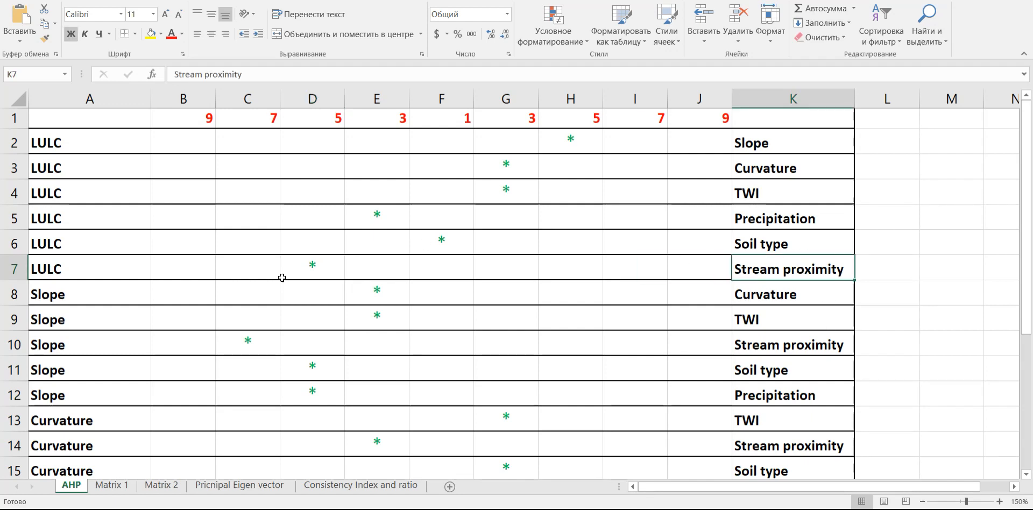
{"action": "left_click", "coordinate": [135, 269]}
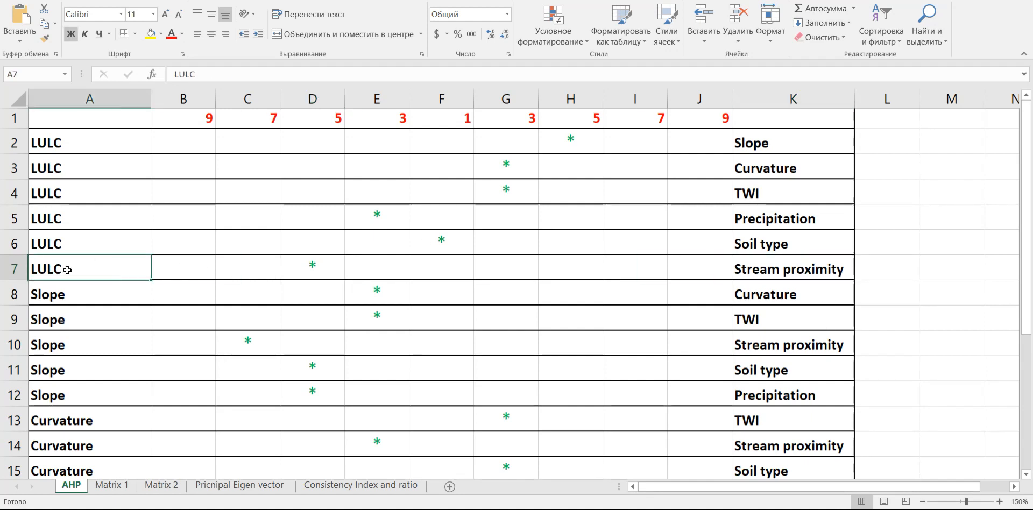
{"action": "left_click", "coordinate": [767, 276]}
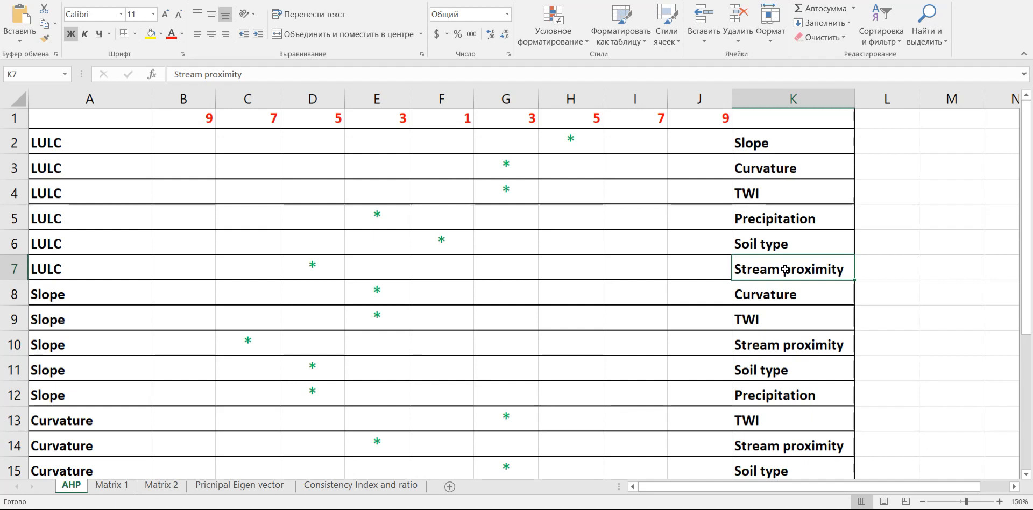
{"action": "left_click", "coordinate": [327, 272]}
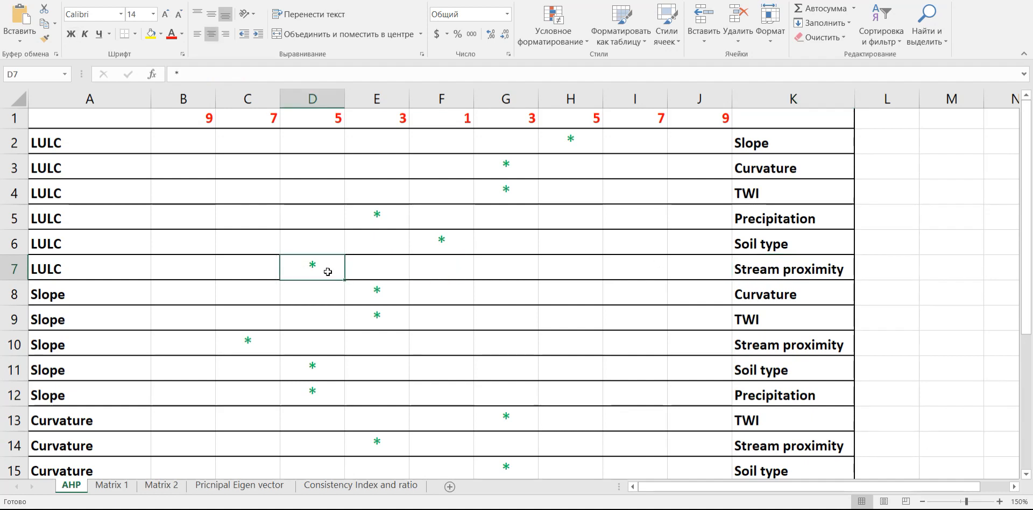
{"action": "left_click", "coordinate": [801, 271]}
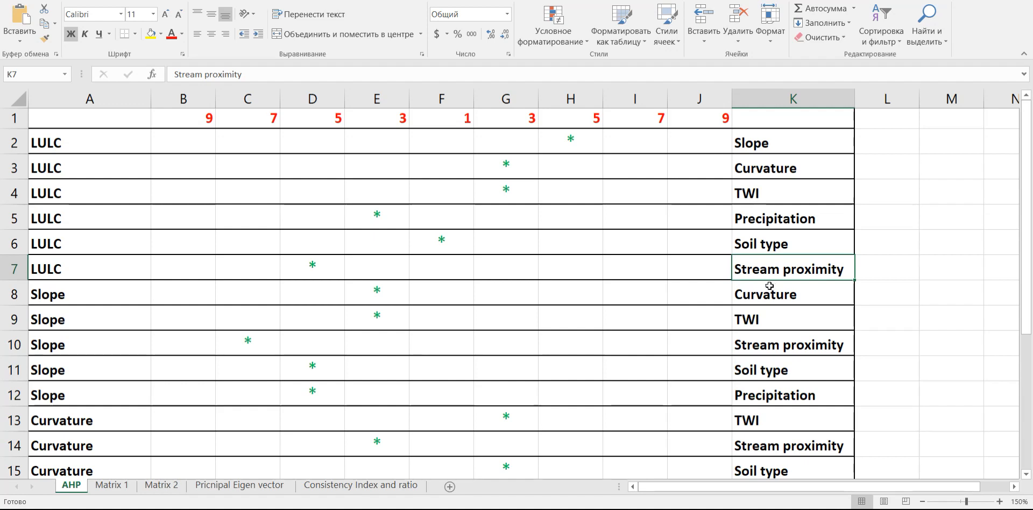
{"action": "left_click", "coordinate": [319, 260]}
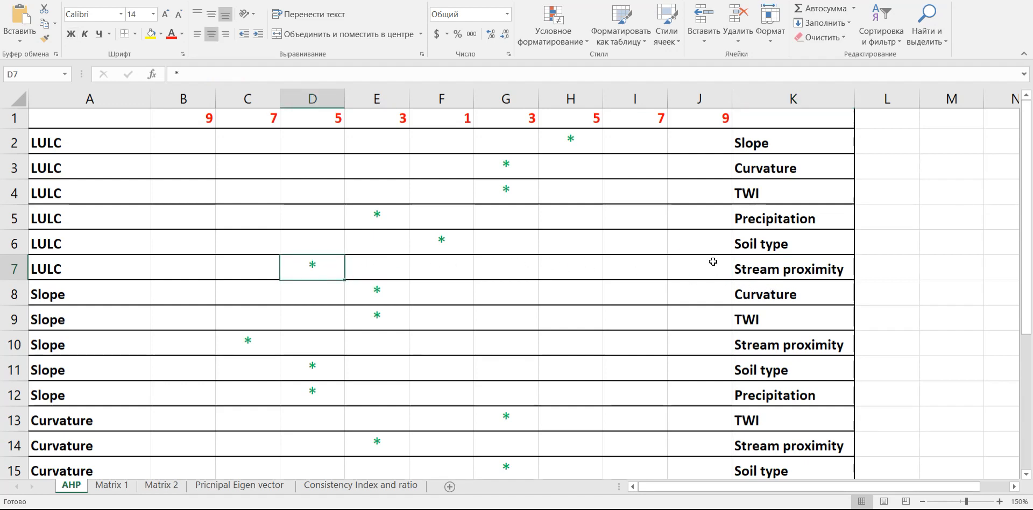
{"action": "left_click", "coordinate": [782, 270]}
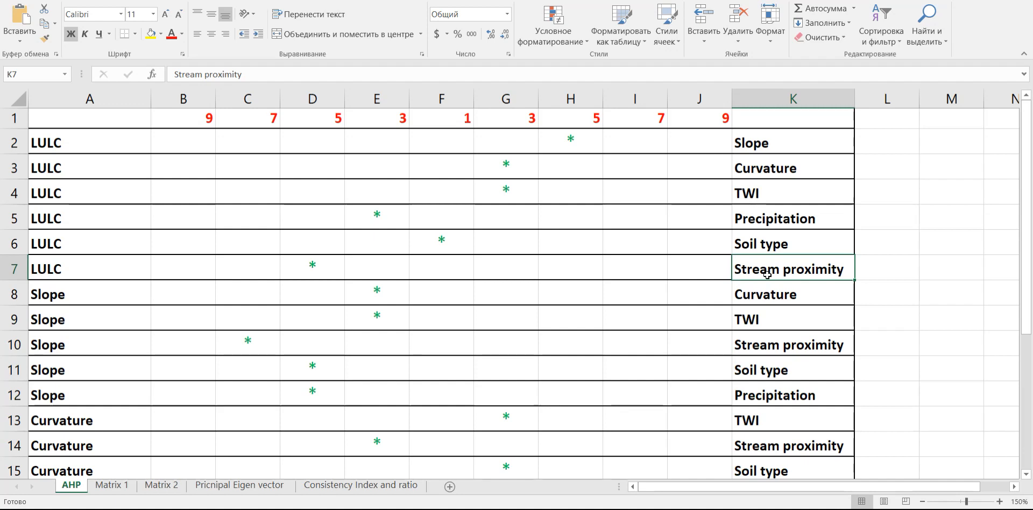
{"action": "left_click", "coordinate": [70, 270]}
{"action": "left_click", "coordinate": [314, 267]}
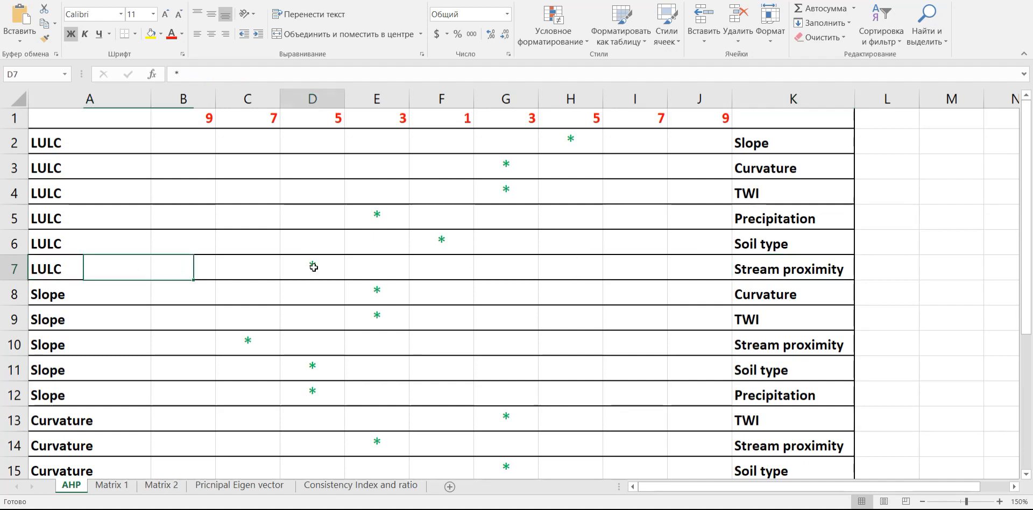
{"action": "left_click", "coordinate": [53, 259]}
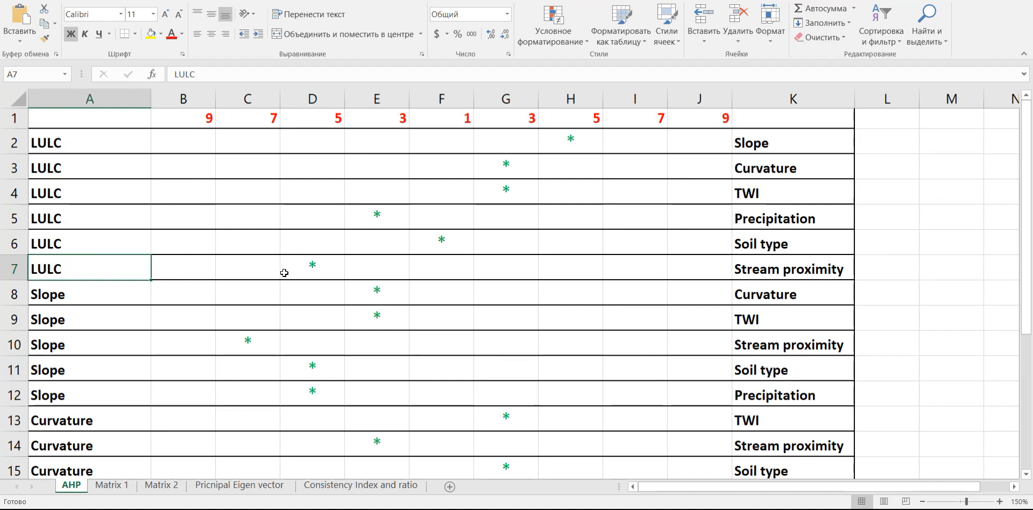
{"action": "left_click", "coordinate": [314, 270]}
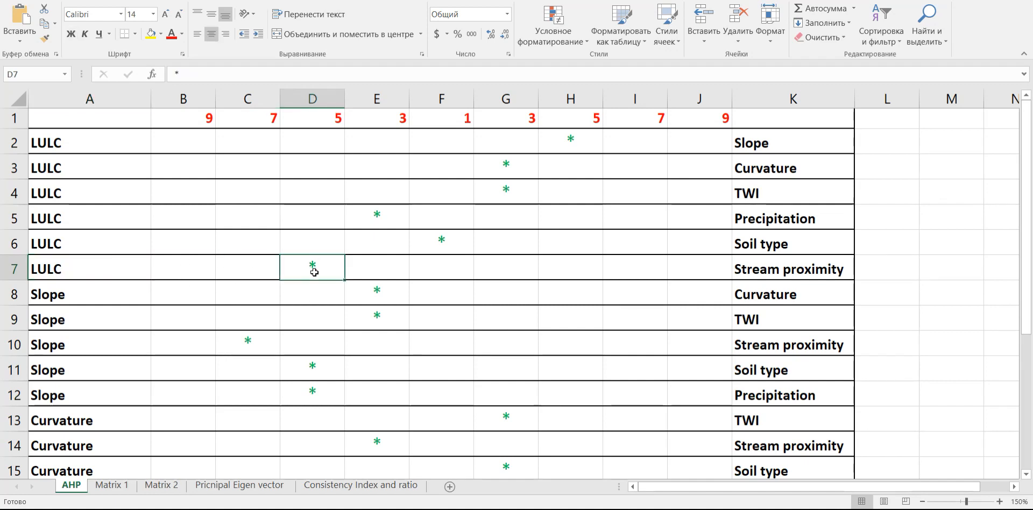
Examine the Slope versus Curvature rating in row 8, comparing A8 and K8 with the mark in E8
{"action": "left_click", "coordinate": [391, 294]}
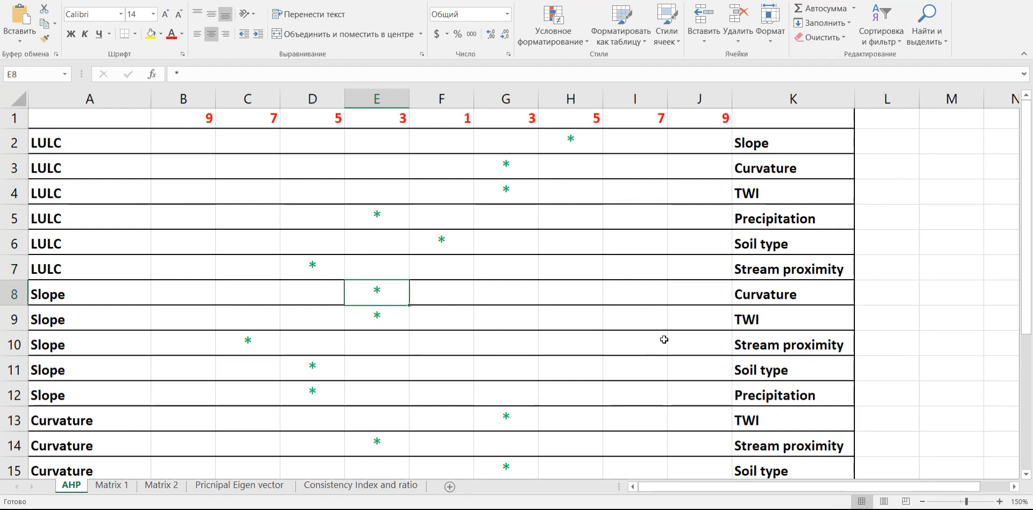
{"action": "scroll", "coordinate": [689, 317], "scroll_direction": "down", "scroll_amount": 1}
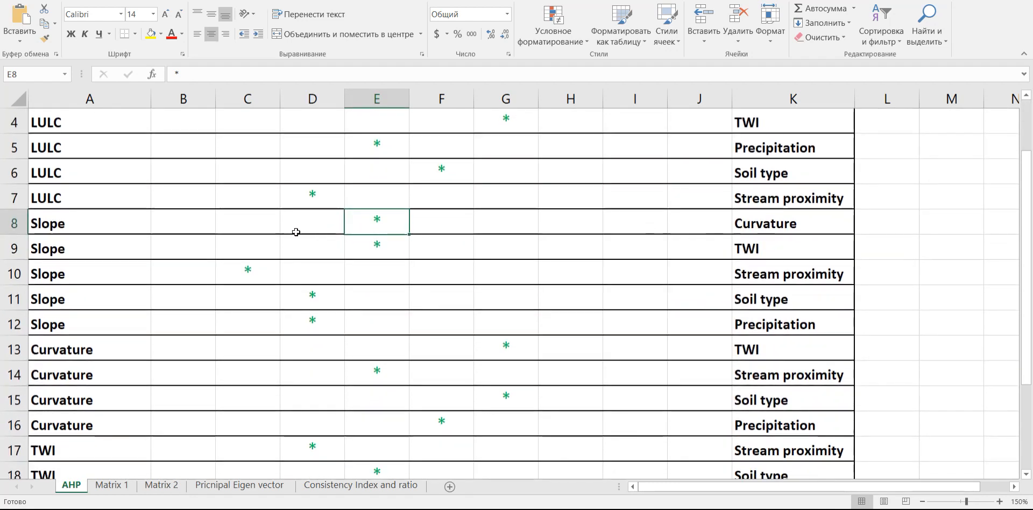
{"action": "scroll", "coordinate": [387, 225], "scroll_direction": "up", "scroll_amount": 1}
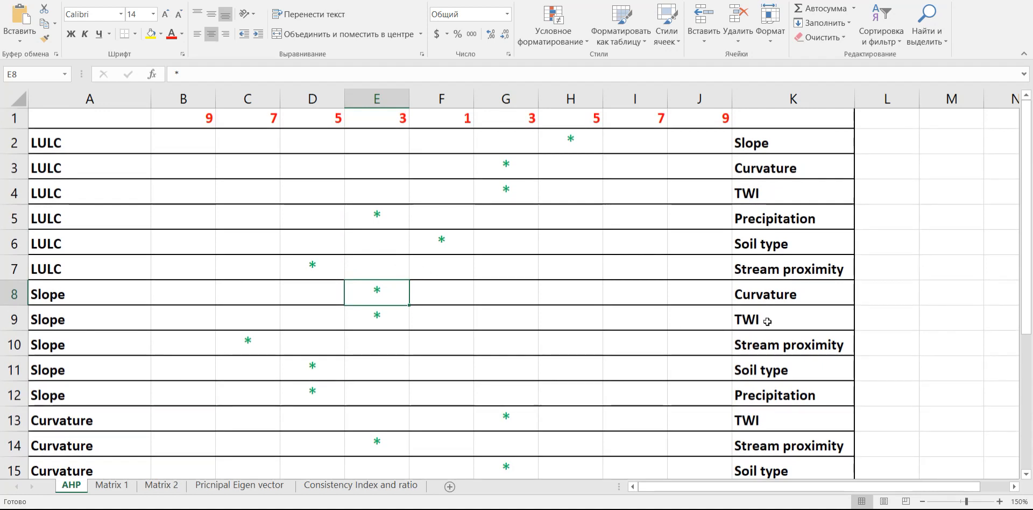
{"action": "left_click", "coordinate": [774, 301]}
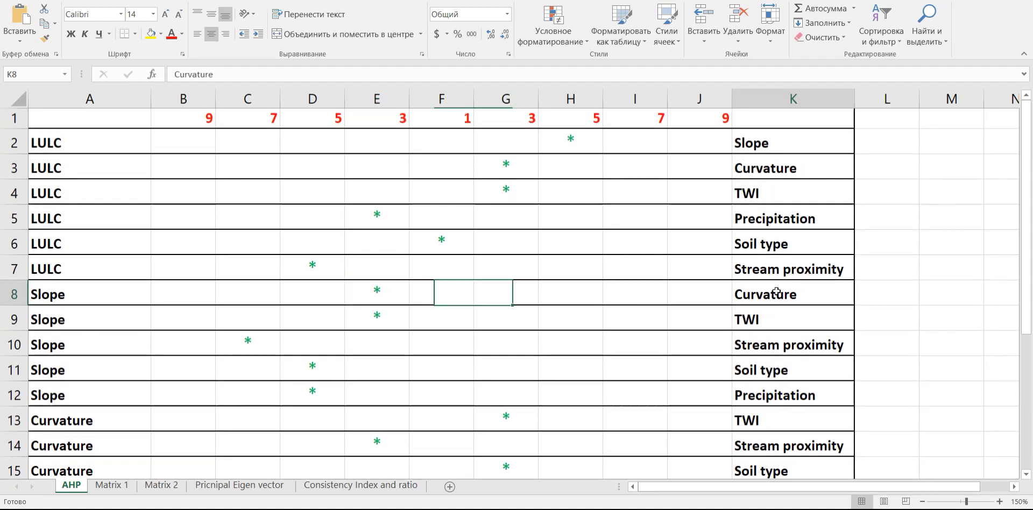
{"action": "left_click", "coordinate": [383, 298]}
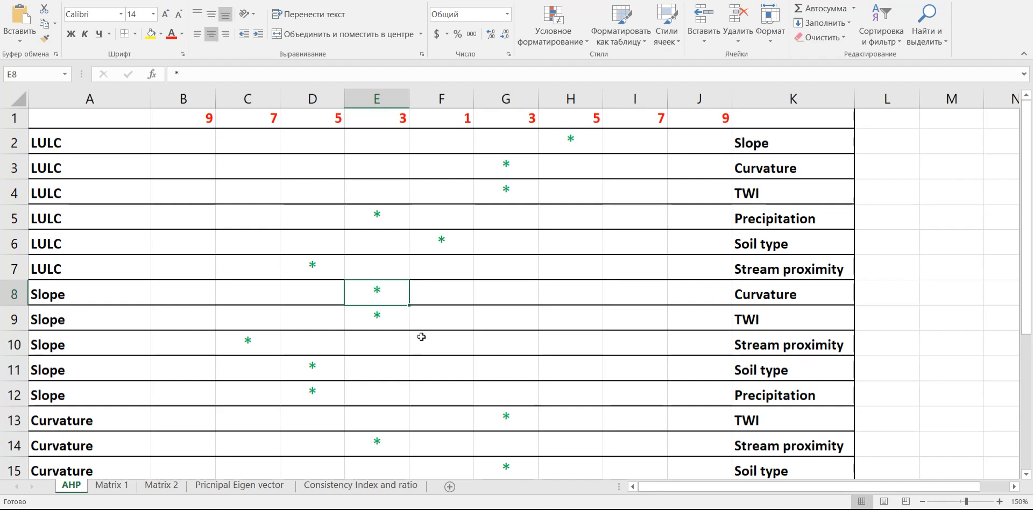
{"action": "left_click", "coordinate": [86, 294]}
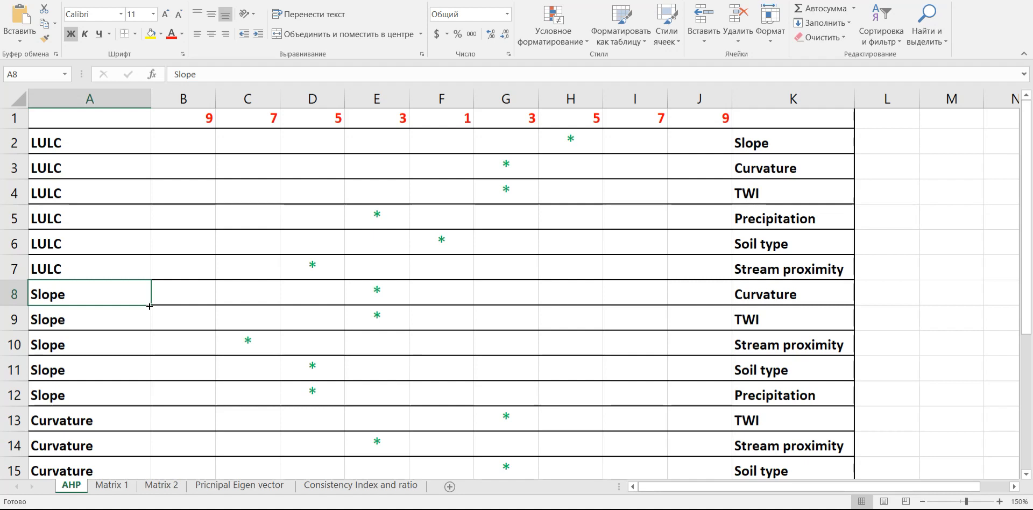
{"action": "left_click", "coordinate": [374, 288]}
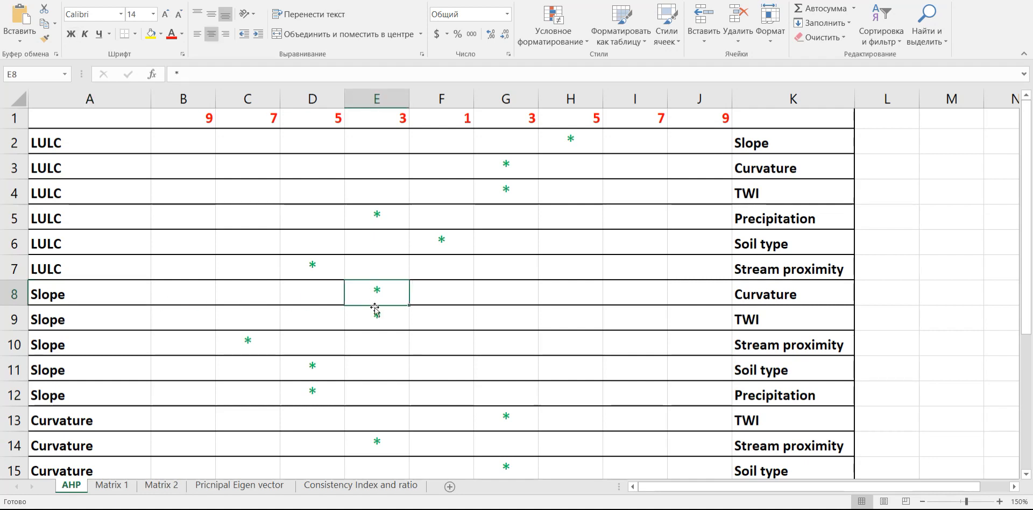
{"action": "left_click", "coordinate": [788, 294]}
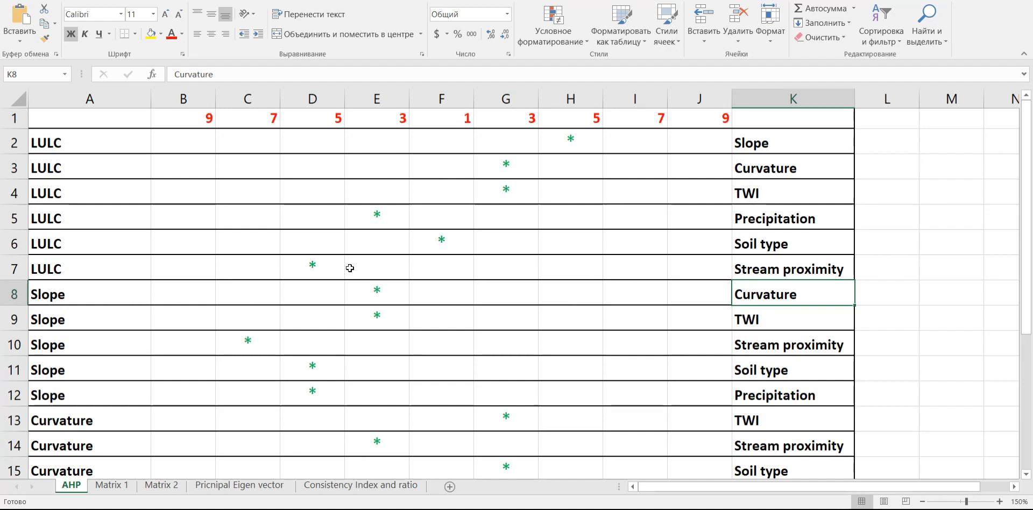
{"action": "left_click", "coordinate": [86, 296]}
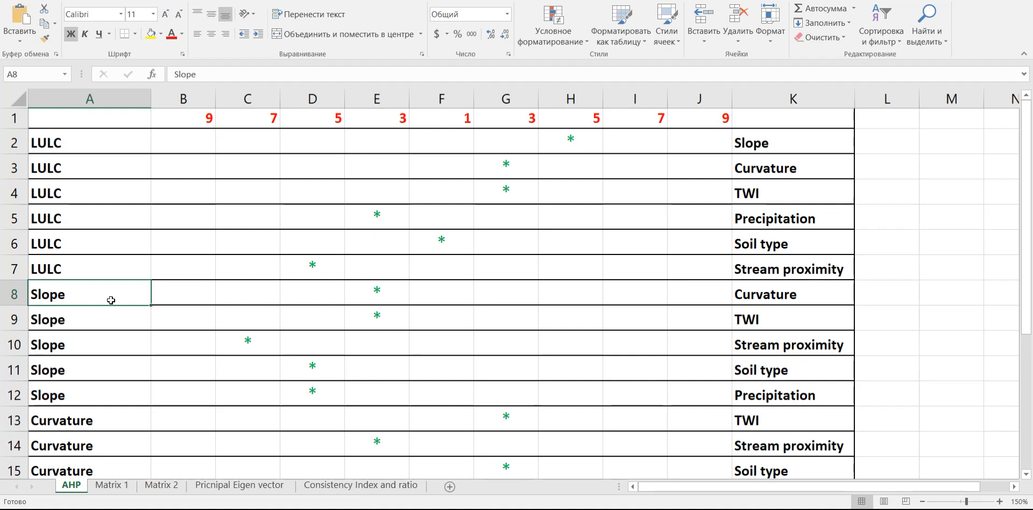
{"action": "left_click", "coordinate": [779, 296]}
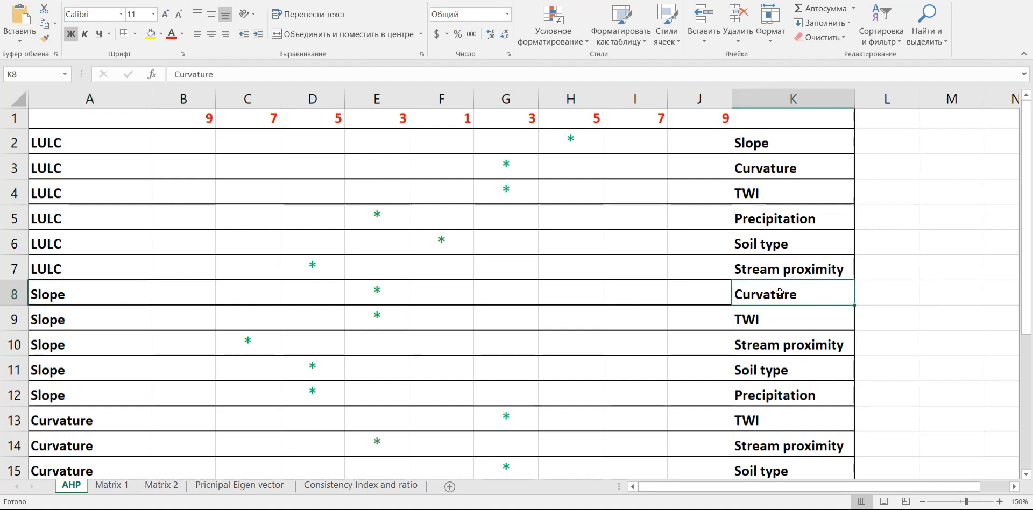
Examine the Slope versus TWI pair across row 9, comparing the criteria in A9 and K9
{"action": "left_click", "coordinate": [65, 322]}
{"action": "left_click_drag", "start_coordinate": [804, 318], "coordinate": [72, 323]}
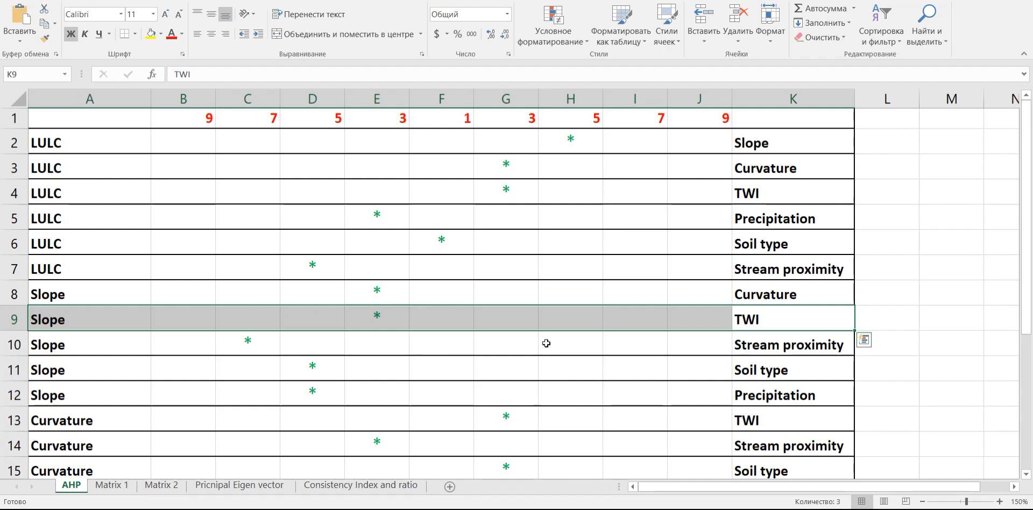
{"action": "scroll", "coordinate": [624, 347], "scroll_direction": "down", "scroll_amount": 1}
{"action": "left_click", "coordinate": [761, 255]}
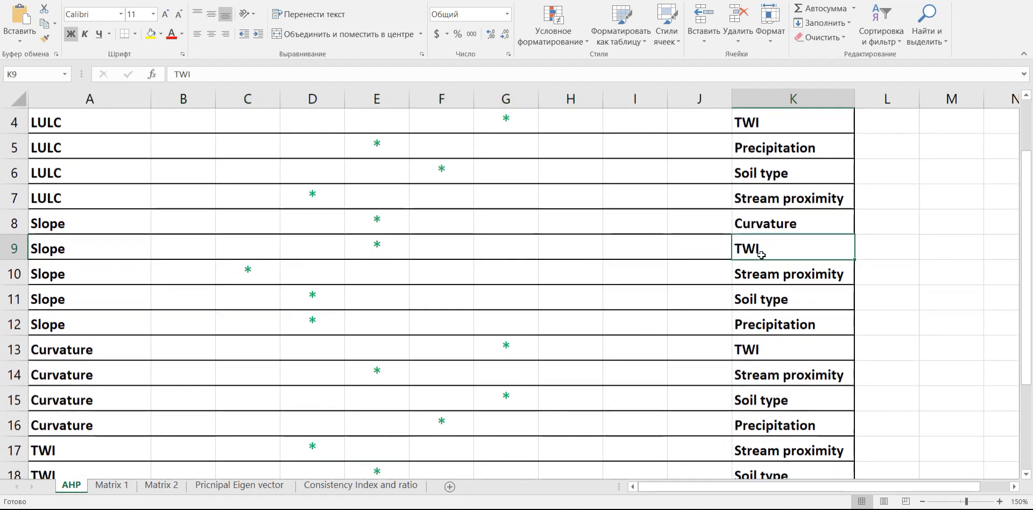
{"action": "left_click", "coordinate": [75, 251]}
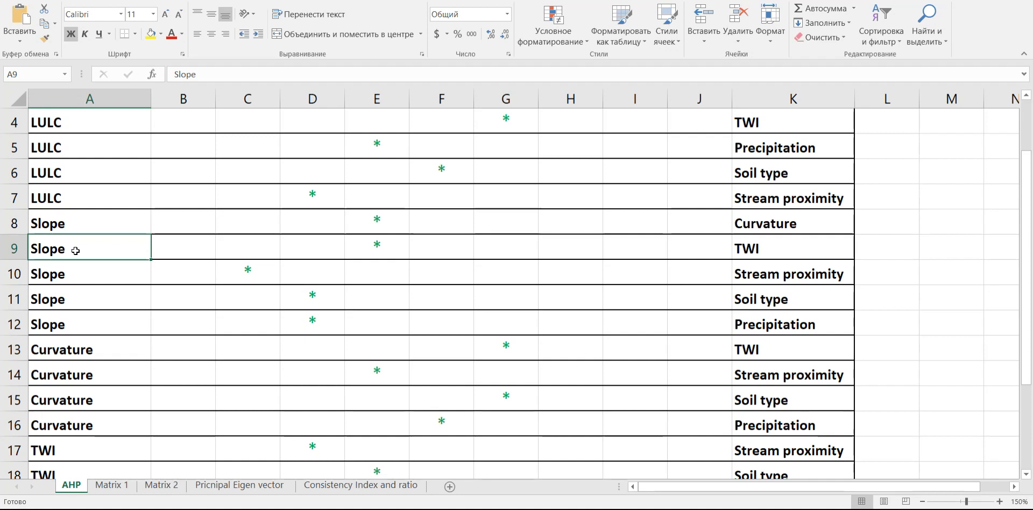
{"action": "left_click", "coordinate": [757, 253]}
{"action": "left_click", "coordinate": [106, 254]}
{"action": "left_click", "coordinate": [771, 255]}
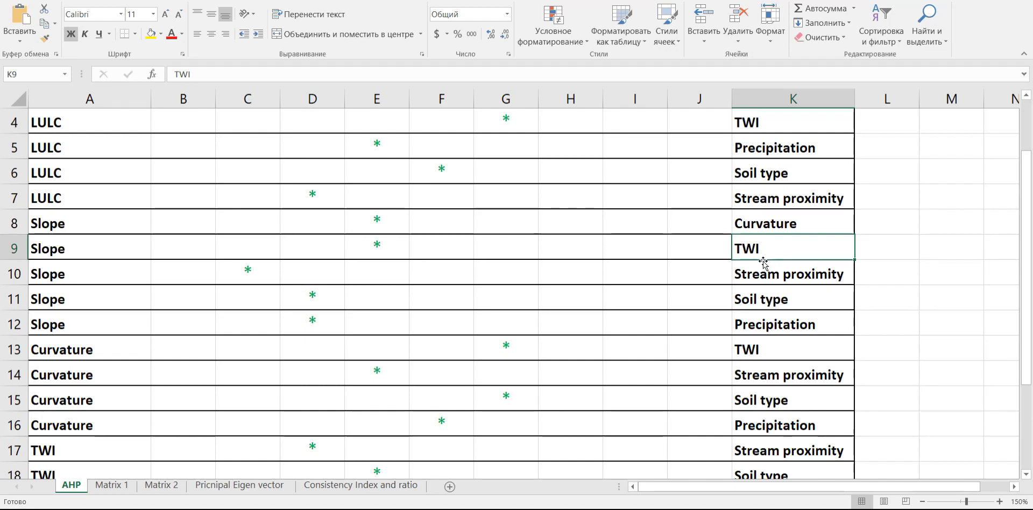
Check the Slope versus Stream proximity mark in C10 against the importance scale in row 1
{"action": "left_click", "coordinate": [235, 279]}
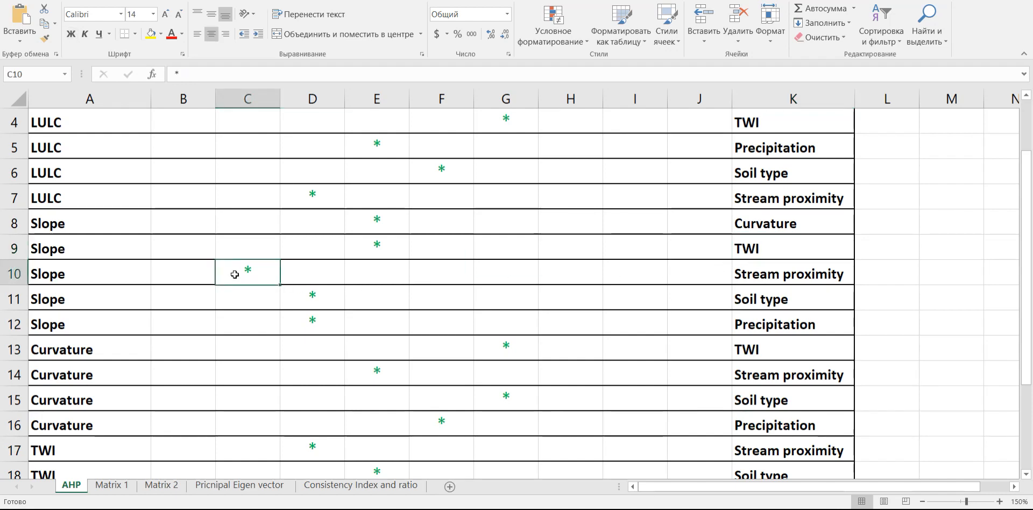
{"action": "scroll", "coordinate": [235, 272], "scroll_direction": "down", "scroll_amount": 1}
{"action": "scroll", "coordinate": [264, 276], "scroll_direction": "up", "scroll_amount": 2}
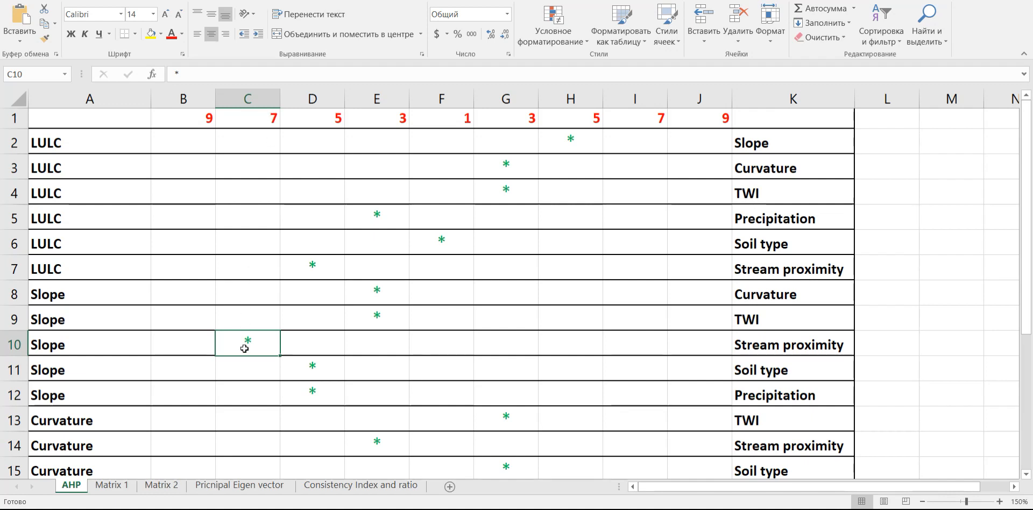
Relate Stream proximity in K10 to the rating marked for Slope in C10
{"action": "scroll", "coordinate": [244, 349], "scroll_direction": "down", "scroll_amount": 1}
{"action": "left_click", "coordinate": [797, 275]}
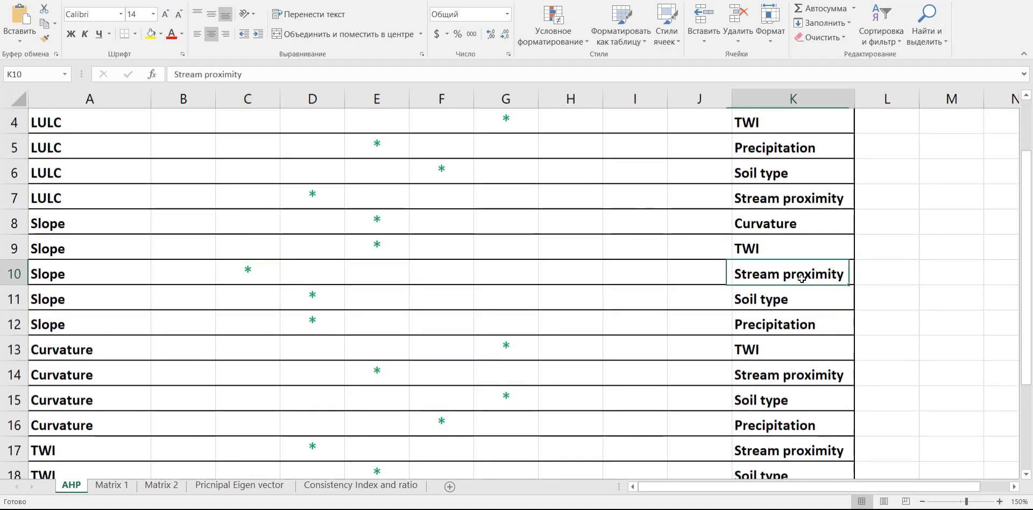
{"action": "left_click", "coordinate": [237, 279]}
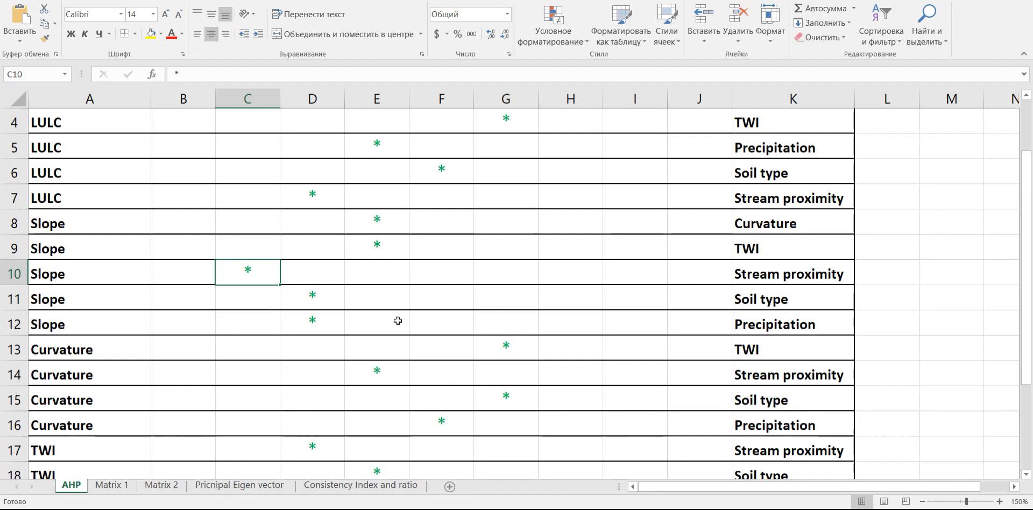
Check the Slope versus Soil type and Slope versus Precipitation marks in D11 and D12 against the importance scale in row 1
{"action": "left_click_drag", "start_coordinate": [770, 299], "coordinate": [49, 298]}
{"action": "scroll", "coordinate": [327, 312], "scroll_direction": "up", "scroll_amount": 1}
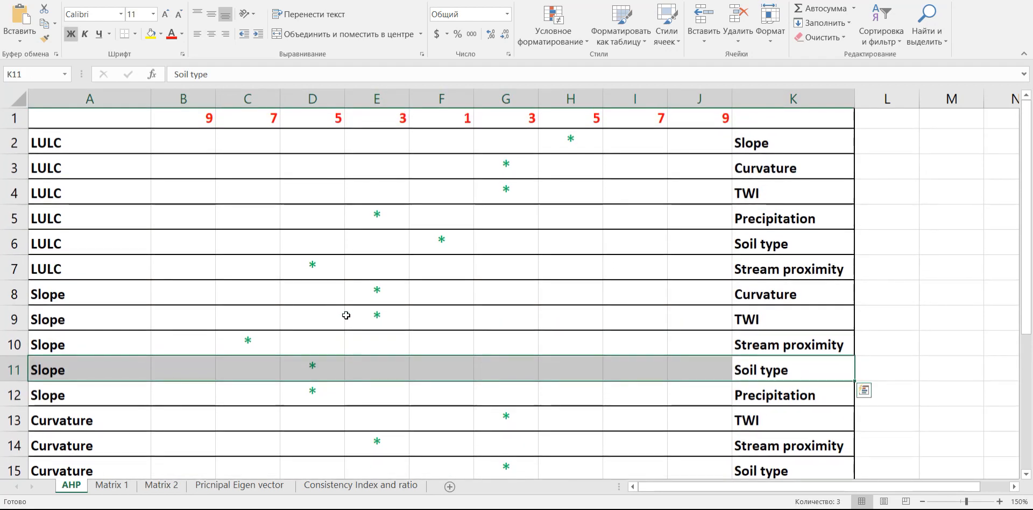
{"action": "scroll", "coordinate": [345, 315], "scroll_direction": "down", "scroll_amount": 1}
{"action": "left_click", "coordinate": [310, 299]}
{"action": "left_click", "coordinate": [318, 319]}
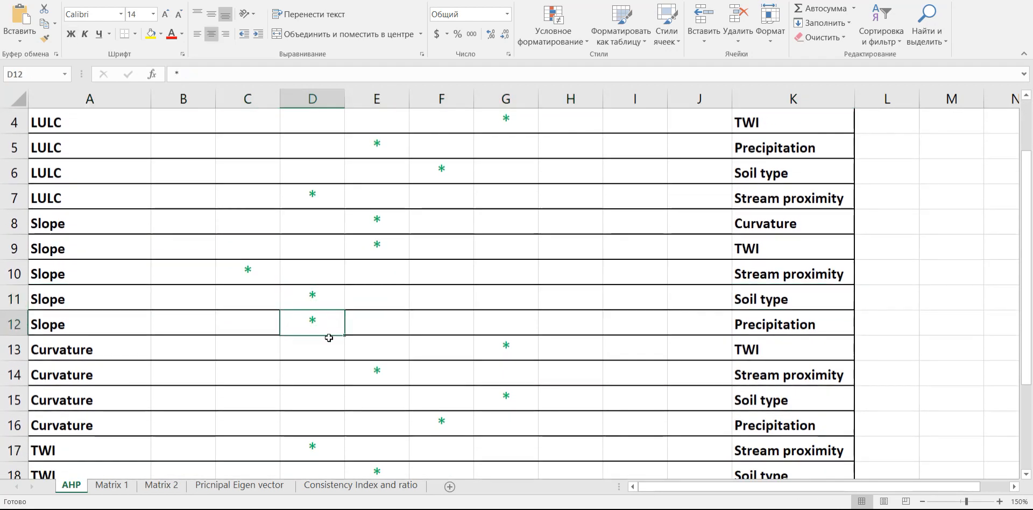
{"action": "scroll", "coordinate": [330, 333], "scroll_direction": "up", "scroll_amount": 1}
{"action": "scroll", "coordinate": [323, 317], "scroll_direction": "down", "scroll_amount": 1}
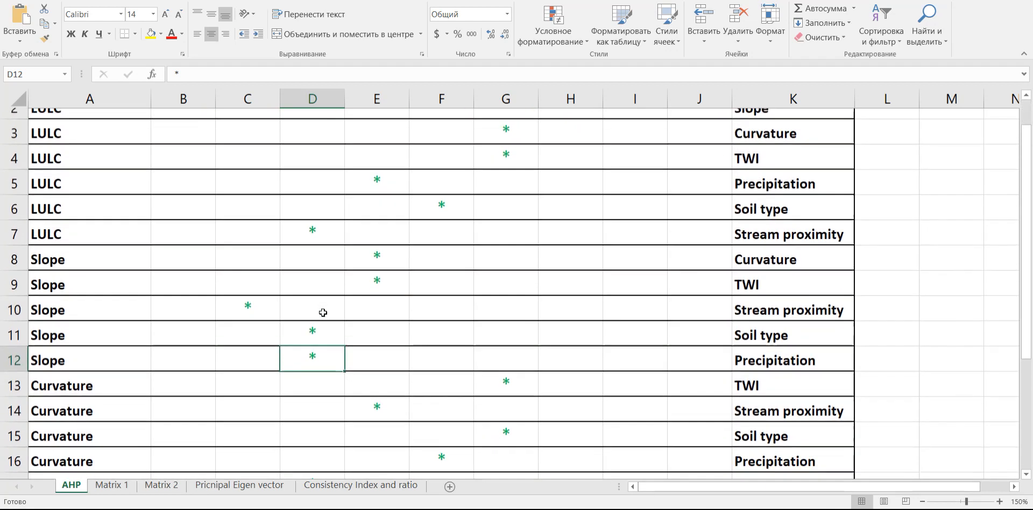
{"action": "left_click", "coordinate": [313, 295]}
Examine the Curvature versus TWI pair across row 13, relating the mark in G13 to the scale and to TWI in K13
{"action": "scroll", "coordinate": [345, 333], "scroll_direction": "down", "scroll_amount": 1}
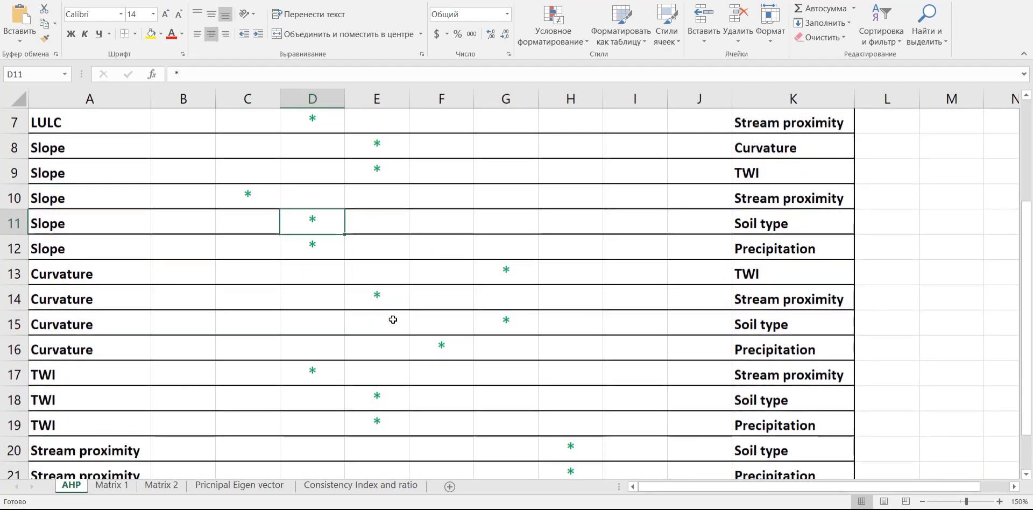
{"action": "left_click", "coordinate": [515, 280]}
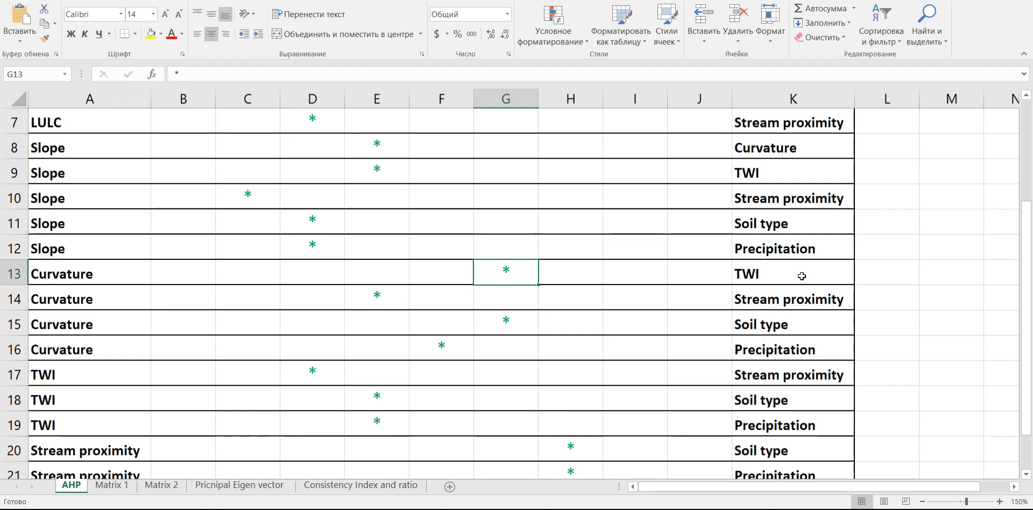
{"action": "left_click_drag", "start_coordinate": [802, 274], "coordinate": [79, 262]}
{"action": "scroll", "coordinate": [428, 285], "scroll_direction": "up", "scroll_amount": 2}
{"action": "scroll", "coordinate": [507, 312], "scroll_direction": "down", "scroll_amount": 1}
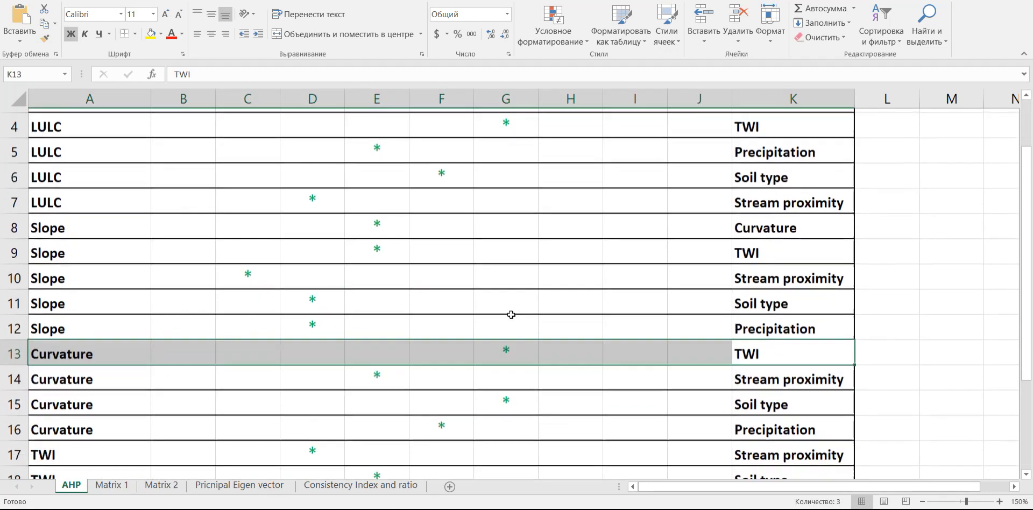
{"action": "left_click", "coordinate": [509, 346]}
{"action": "scroll", "coordinate": [511, 345], "scroll_direction": "down", "scroll_amount": 1}
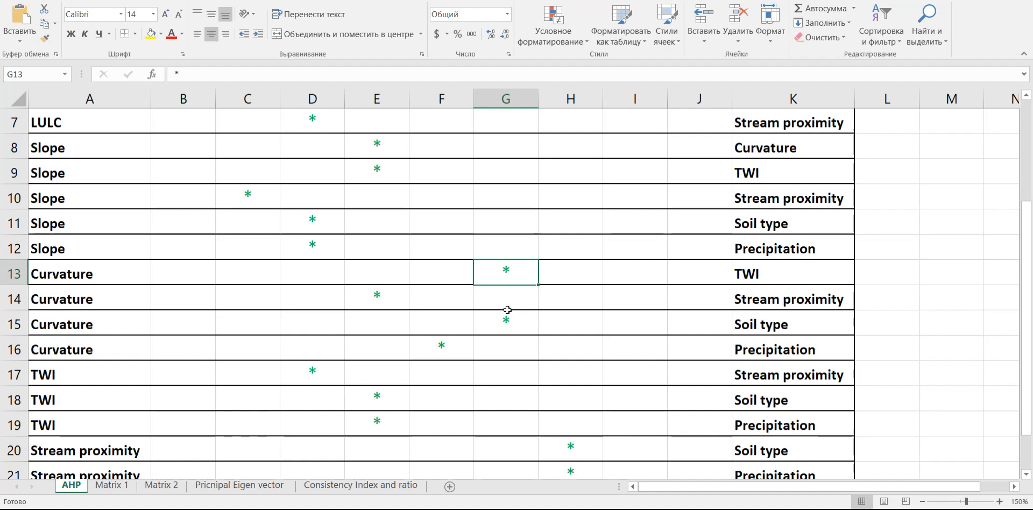
{"action": "left_click", "coordinate": [745, 272]}
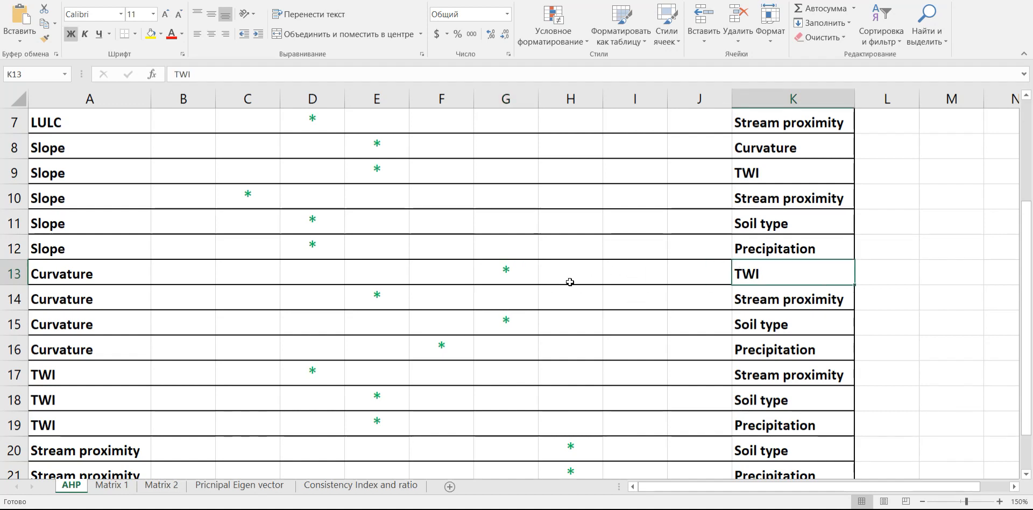
Check the Curvature versus Stream proximity mark in E14 against K14 and the importance scale in row 1
{"action": "left_click", "coordinate": [359, 299]}
{"action": "scroll", "coordinate": [554, 341], "scroll_direction": "up", "scroll_amount": 2}
{"action": "scroll", "coordinate": [556, 339], "scroll_direction": "down", "scroll_amount": 2}
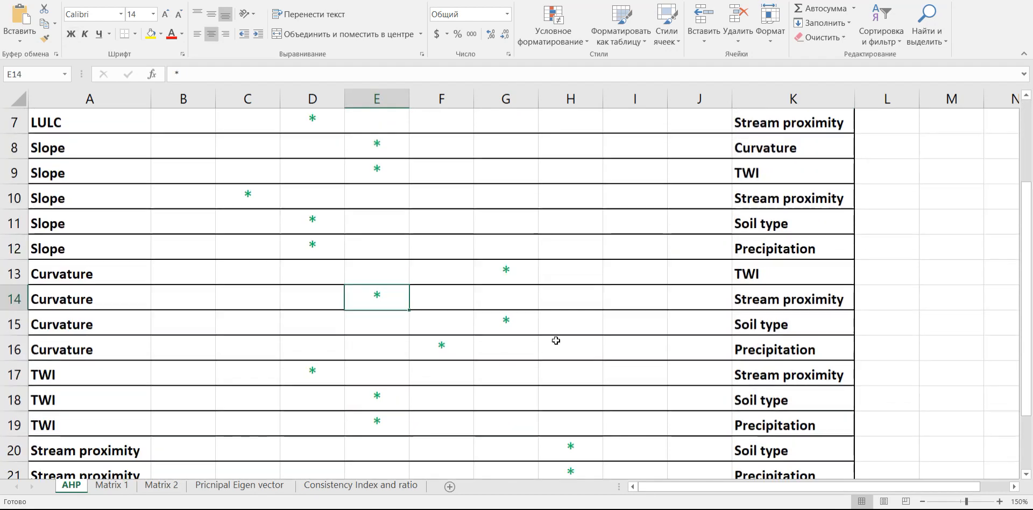
{"action": "left_click", "coordinate": [778, 300]}
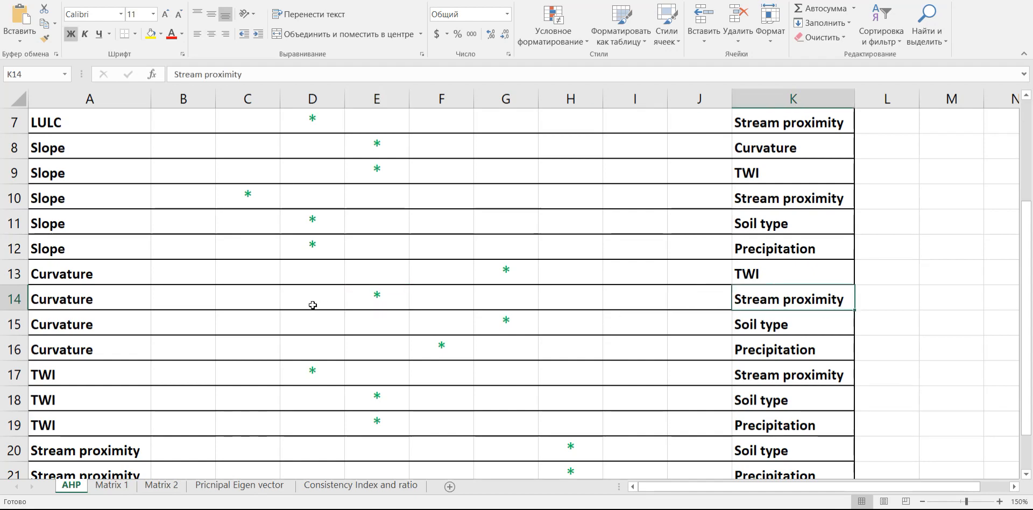
{"action": "left_click", "coordinate": [370, 294]}
{"action": "scroll", "coordinate": [376, 300], "scroll_direction": "down", "scroll_amount": 1}
{"action": "scroll", "coordinate": [362, 270], "scroll_direction": "up", "scroll_amount": 3}
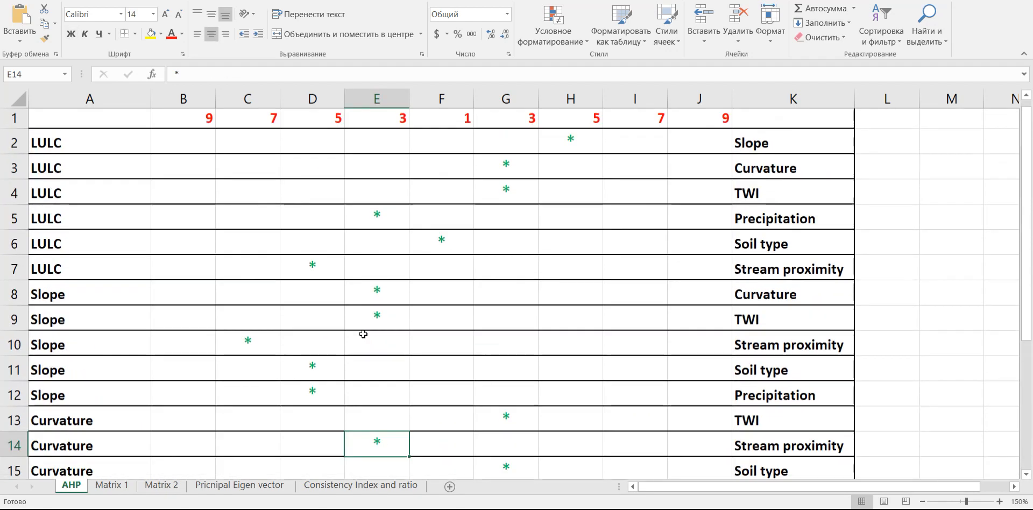
Select the first-criterion entries in A2:A22 and look over the full list of pairwise comparisons
{"action": "scroll", "coordinate": [127, 360], "scroll_direction": "down", "scroll_amount": 3}
{"action": "left_click_drag", "start_coordinate": [108, 425], "coordinate": [13, 143]}
{"action": "scroll", "coordinate": [162, 318], "scroll_direction": "down", "scroll_amount": 4}
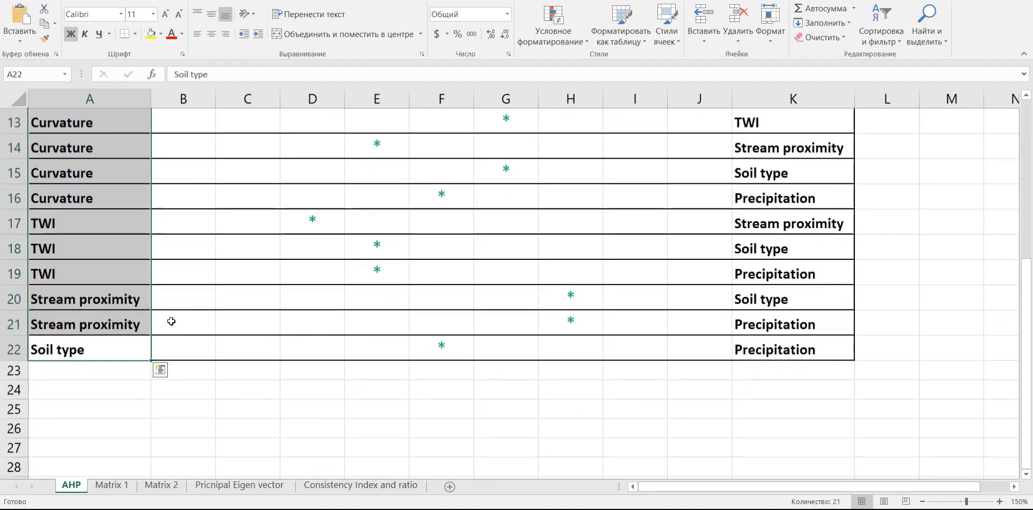
{"action": "scroll", "coordinate": [145, 345], "scroll_direction": "up", "scroll_amount": 4}
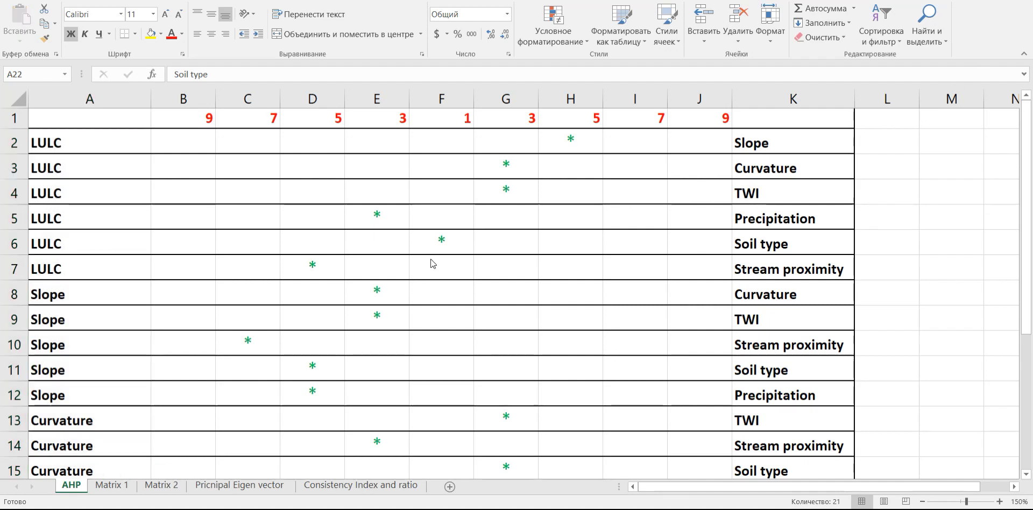
{"action": "scroll", "coordinate": [461, 283], "scroll_direction": "down", "scroll_amount": 2}
{"action": "scroll", "coordinate": [463, 284], "scroll_direction": "down", "scroll_amount": 2}
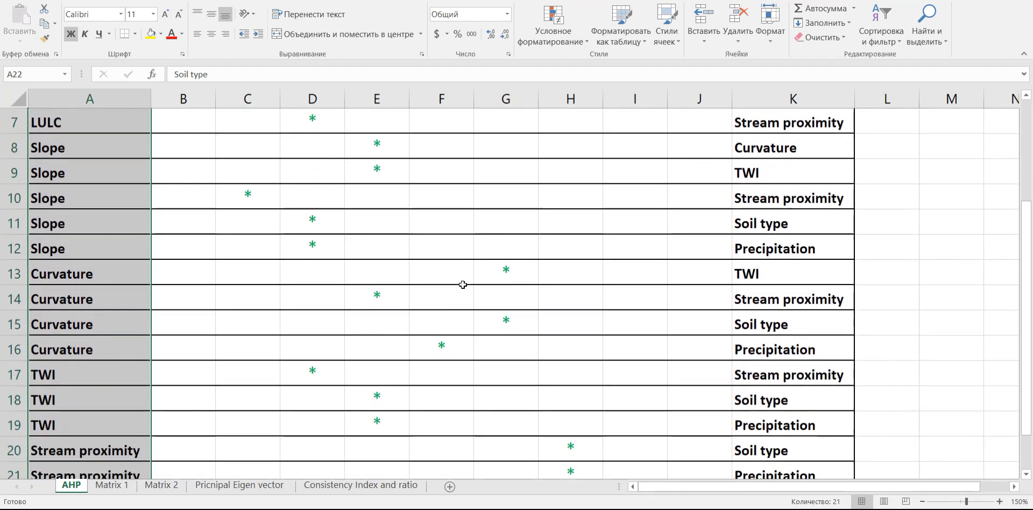
{"action": "scroll", "coordinate": [462, 284], "scroll_direction": "up", "scroll_amount": 3}
{"action": "scroll", "coordinate": [463, 285], "scroll_direction": "up", "scroll_amount": 1}
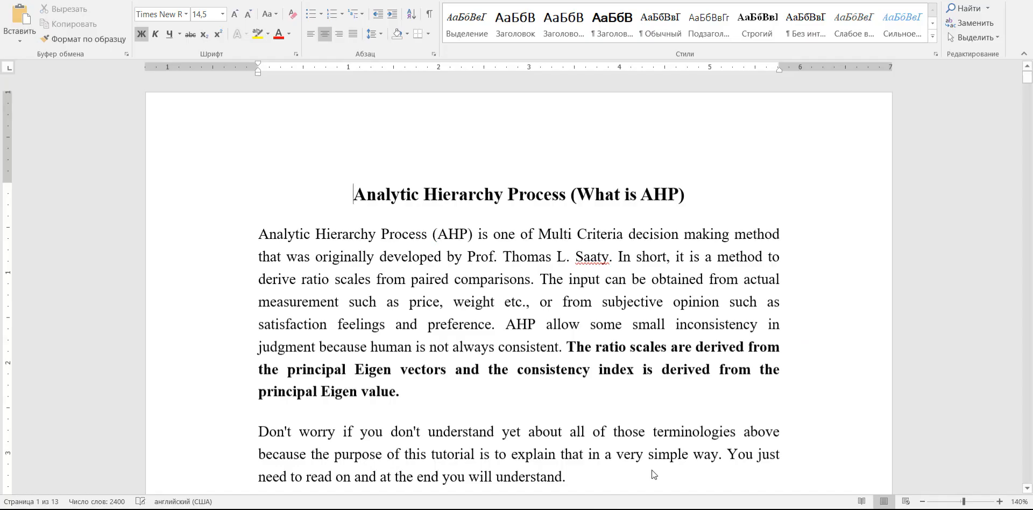
In the Word document, find Table 7 and highlight the number of comparisons given for 7 things
{"action": "scroll", "coordinate": [623, 371], "scroll_direction": "down", "scroll_amount": 15}
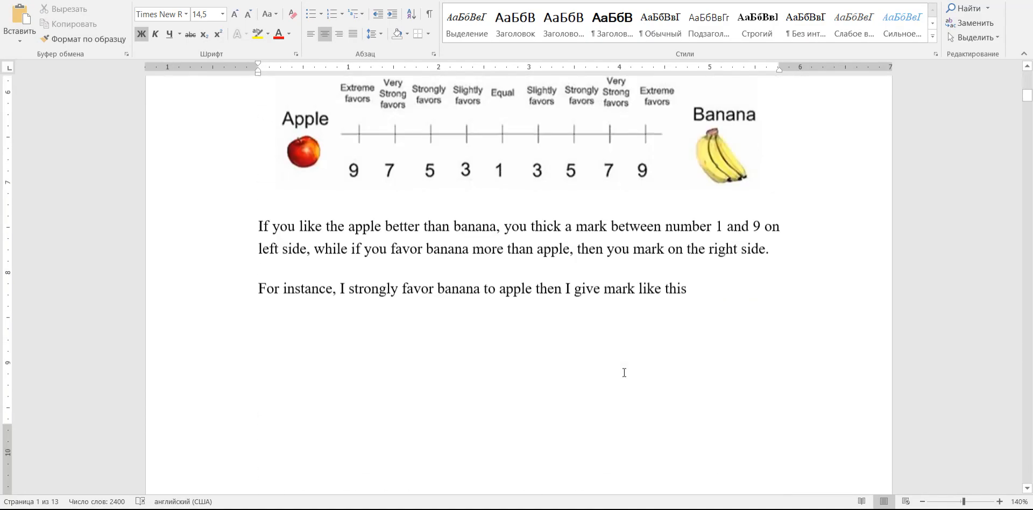
{"action": "scroll", "coordinate": [624, 372], "scroll_direction": "down", "scroll_amount": 15}
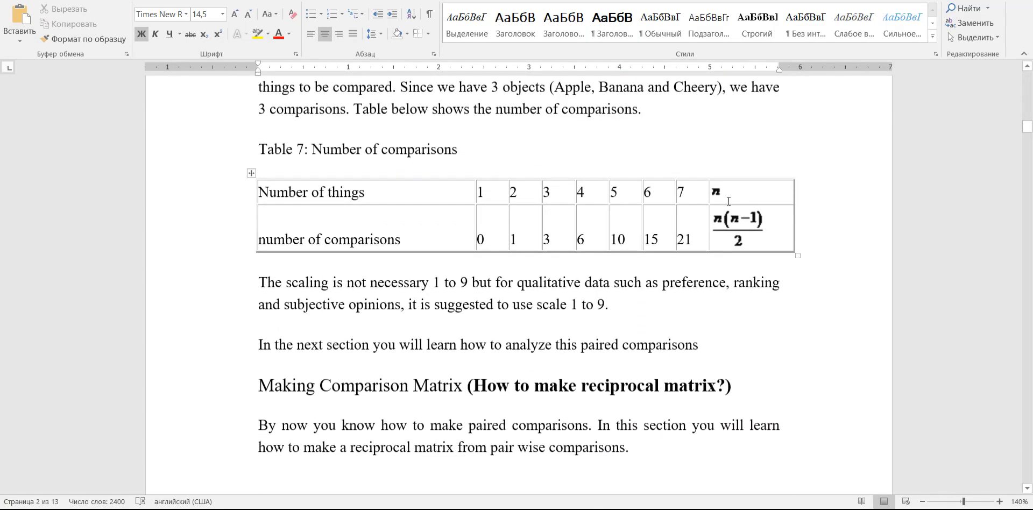
{"action": "left_click", "coordinate": [716, 221]}
{"action": "left_click", "coordinate": [689, 238]}
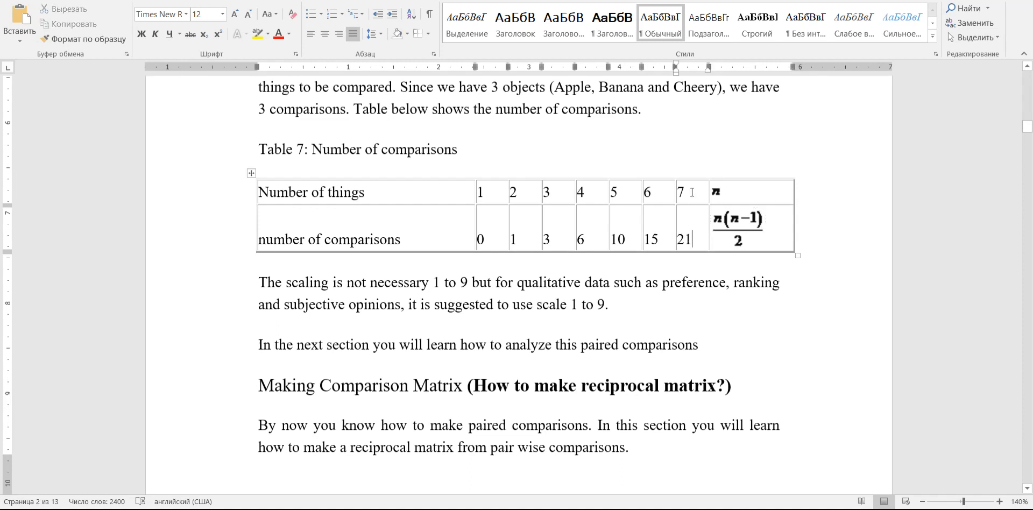
{"action": "double_click", "coordinate": [691, 190]}
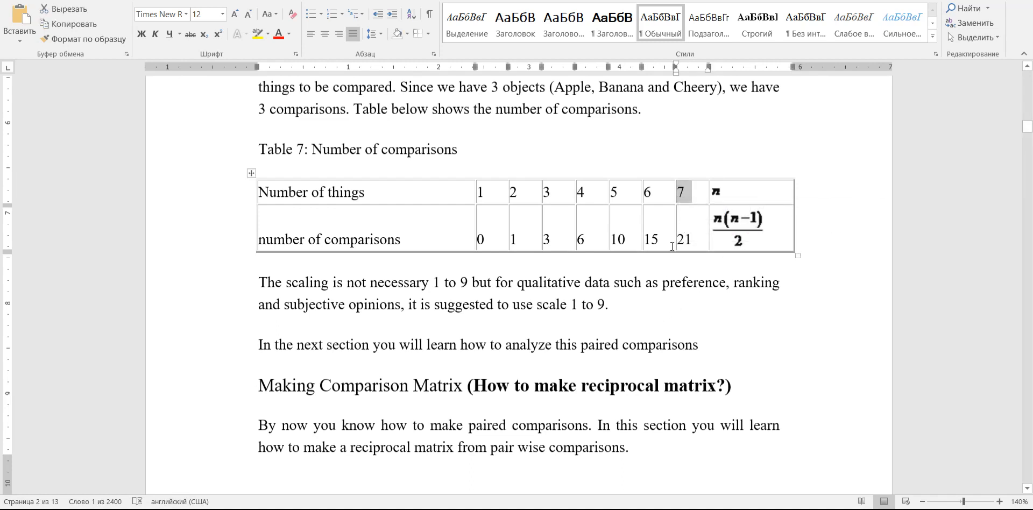
{"action": "double_click", "coordinate": [689, 239]}
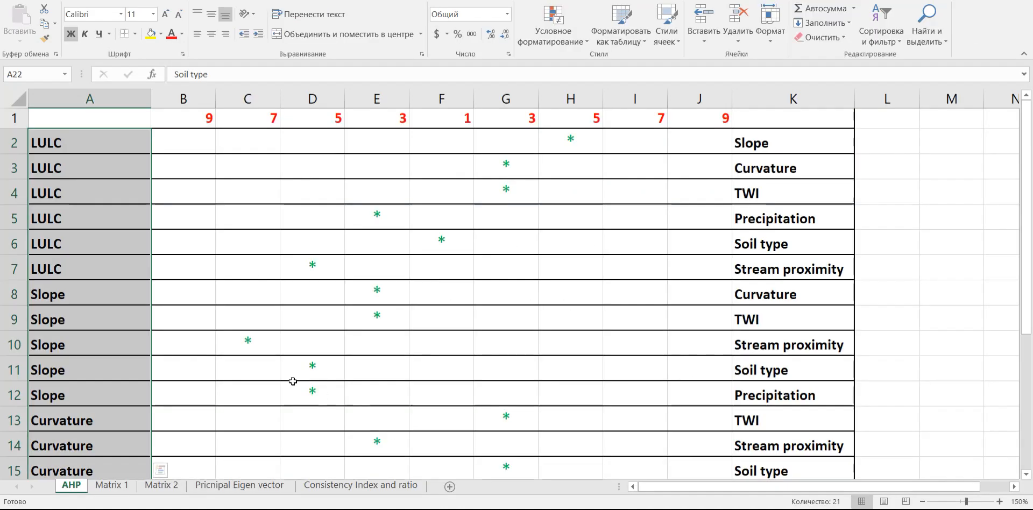
Back in the Excel workbook, look through the comparison rows down to row 22 and clear the column A selection
{"action": "scroll", "coordinate": [292, 380], "scroll_direction": "down", "scroll_amount": 3}
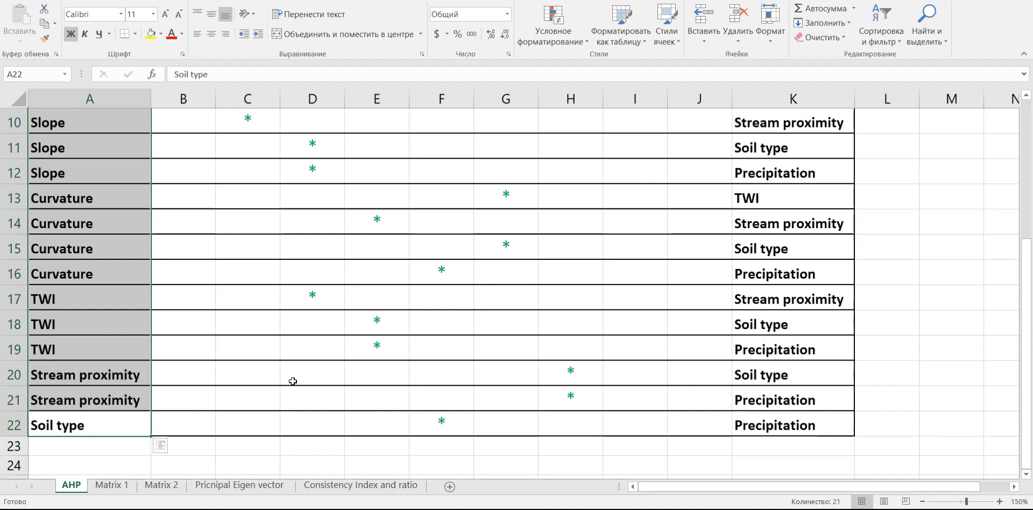
{"action": "scroll", "coordinate": [293, 380], "scroll_direction": "up", "scroll_amount": 3}
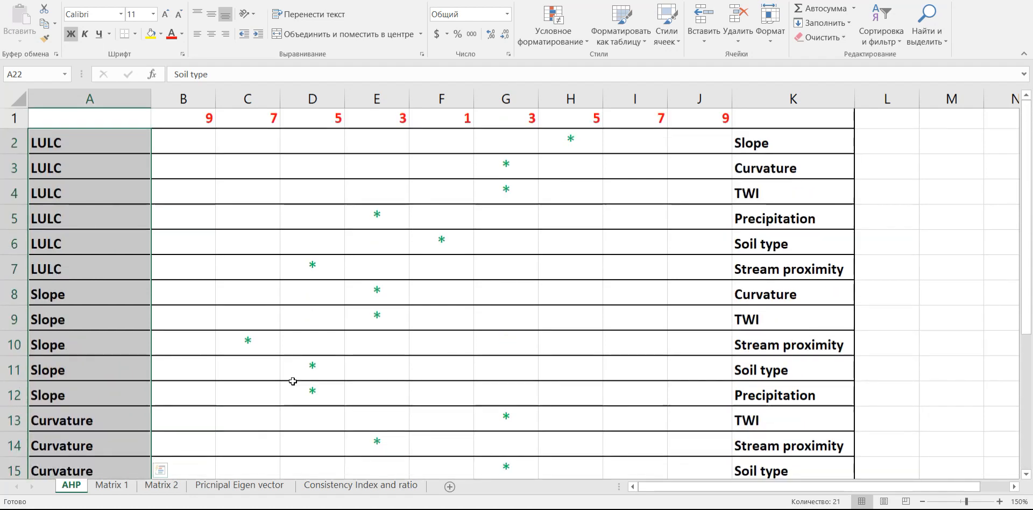
{"action": "scroll", "coordinate": [293, 380], "scroll_direction": "down", "scroll_amount": 3}
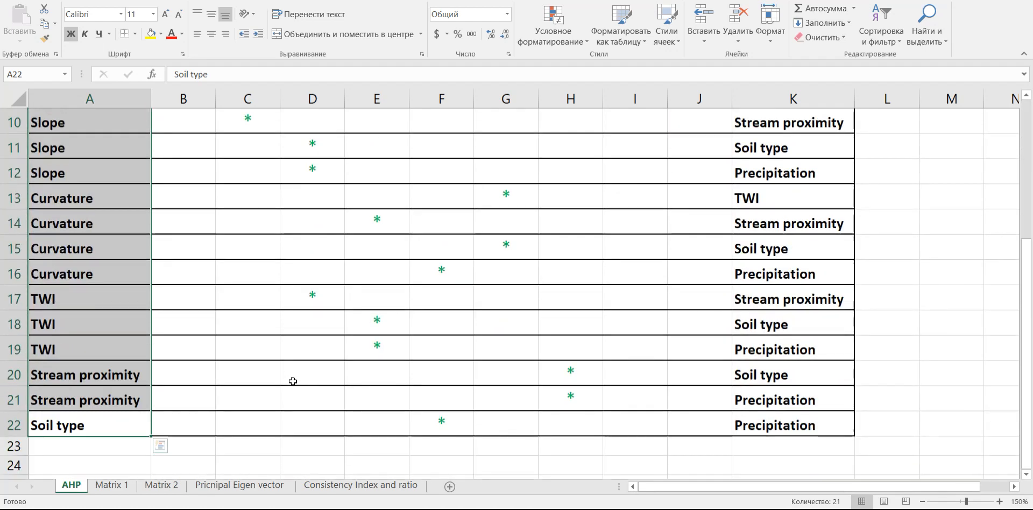
{"action": "scroll", "coordinate": [293, 381], "scroll_direction": "up", "scroll_amount": 3}
{"action": "left_click", "coordinate": [346, 337]}
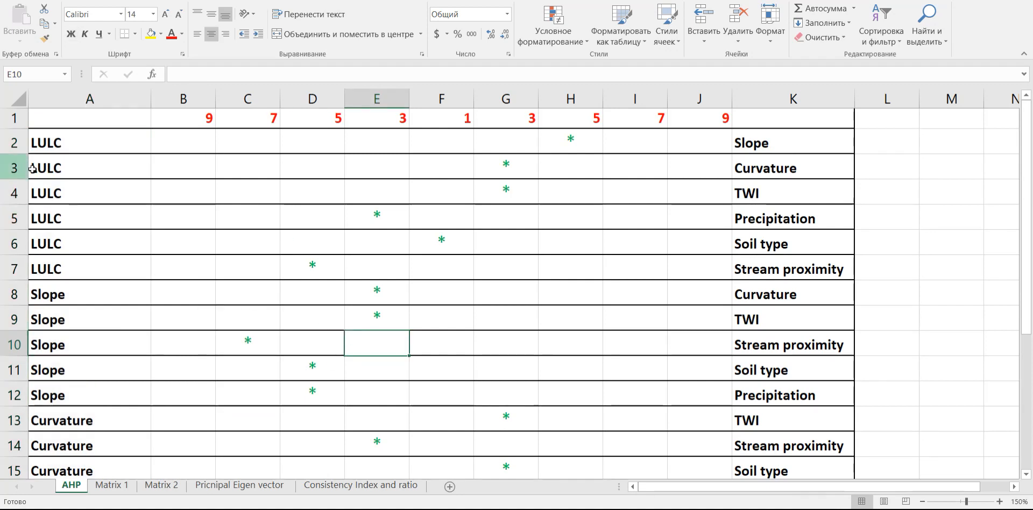
Review the pairings from LULC versus Slope in row 2 through K12 and A13 to the last row
{"action": "left_click", "coordinate": [69, 144]}
{"action": "left_click", "coordinate": [761, 143]}
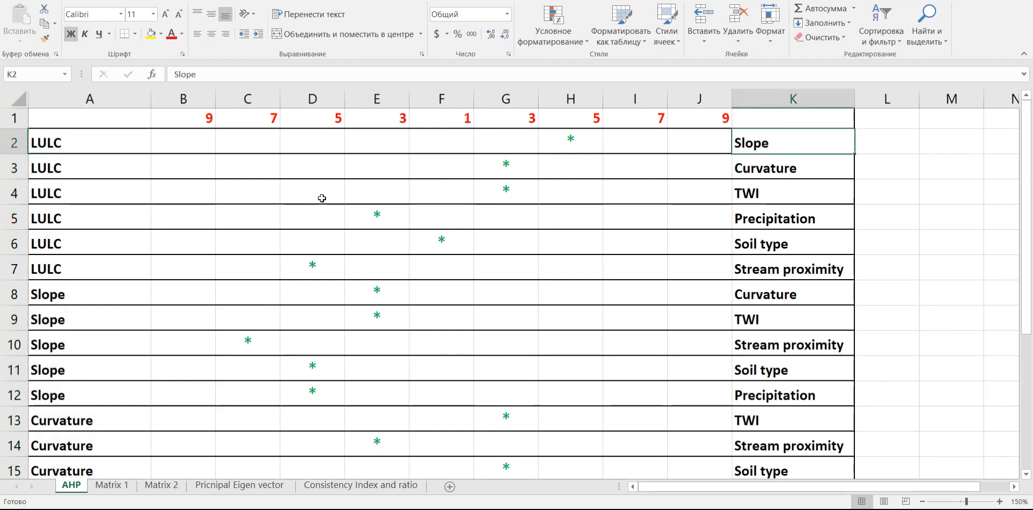
{"action": "scroll", "coordinate": [828, 343], "scroll_direction": "down", "scroll_amount": 1}
{"action": "left_click", "coordinate": [780, 330]}
{"action": "left_click", "coordinate": [135, 347]}
{"action": "scroll", "coordinate": [288, 382], "scroll_direction": "down", "scroll_amount": 1}
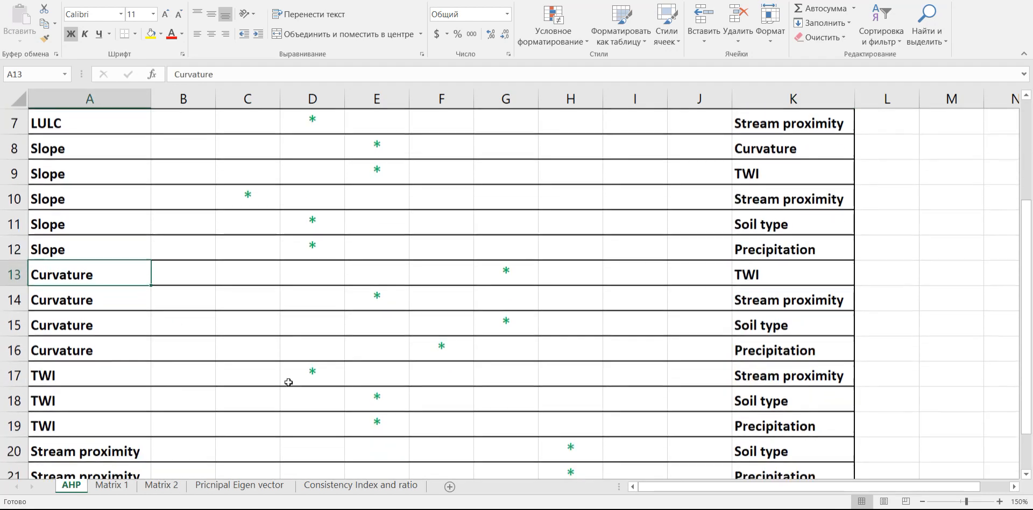
{"action": "scroll", "coordinate": [528, 376], "scroll_direction": "down", "scroll_amount": 1}
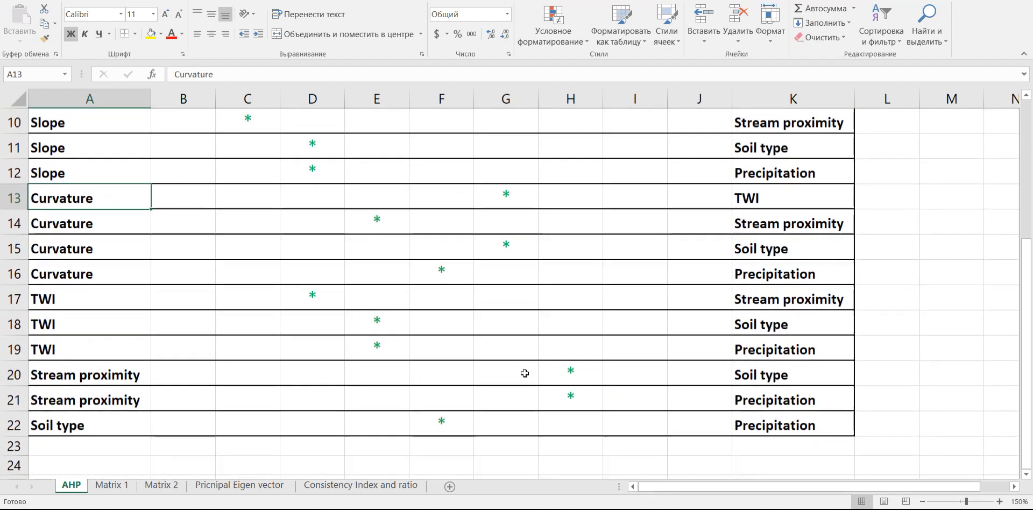
{"action": "scroll", "coordinate": [525, 373], "scroll_direction": "up", "scroll_amount": 3}
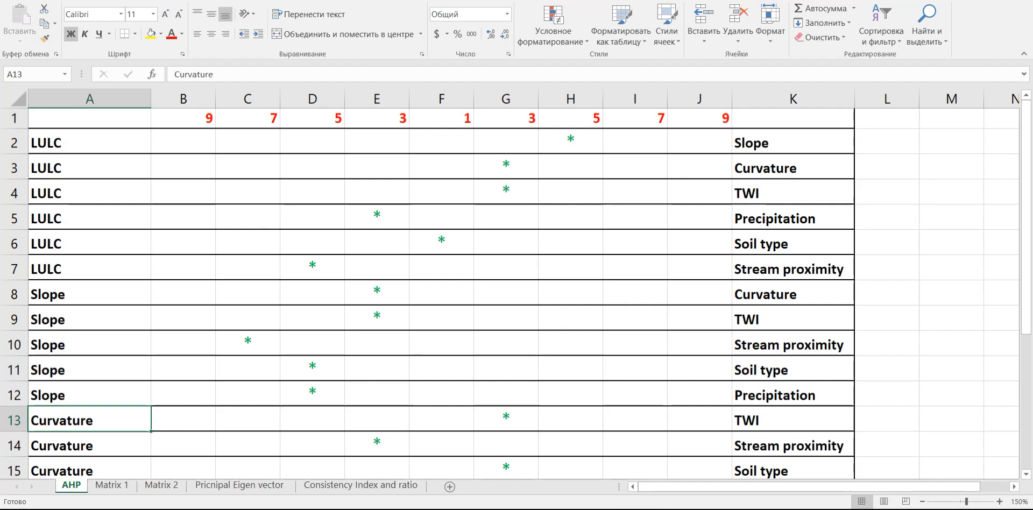
Switch to the Word document and read on through the Making Comparison Matrix section
{"action": "key", "text": "alt+Tab"}
{"action": "scroll", "coordinate": [626, 393], "scroll_direction": "down", "scroll_amount": 3}
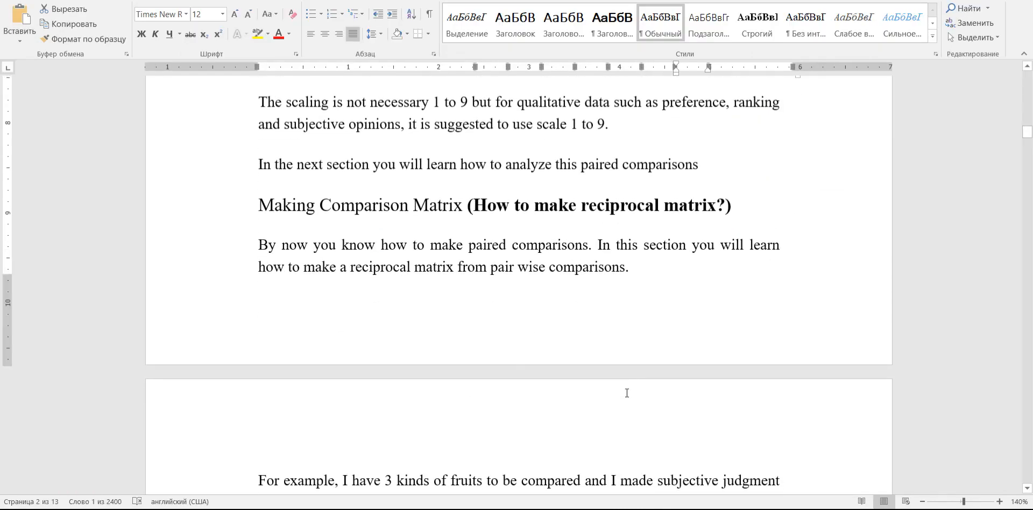
{"action": "scroll", "coordinate": [627, 393], "scroll_direction": "down", "scroll_amount": 12}
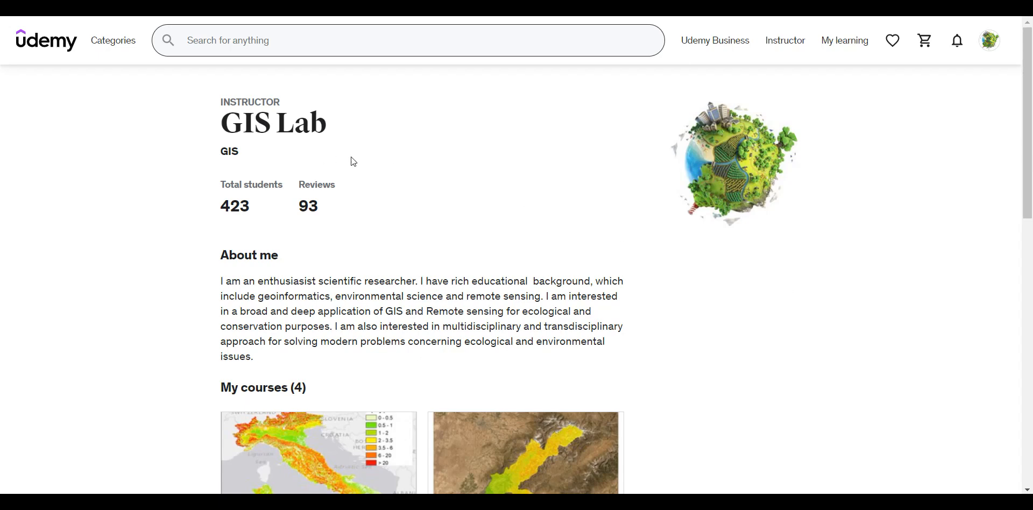
Browse the GIS Lab instructor page on Udemy, viewing the profile description and the listed courses
{"action": "scroll", "coordinate": [637, 277], "scroll_direction": "down", "scroll_amount": 3}
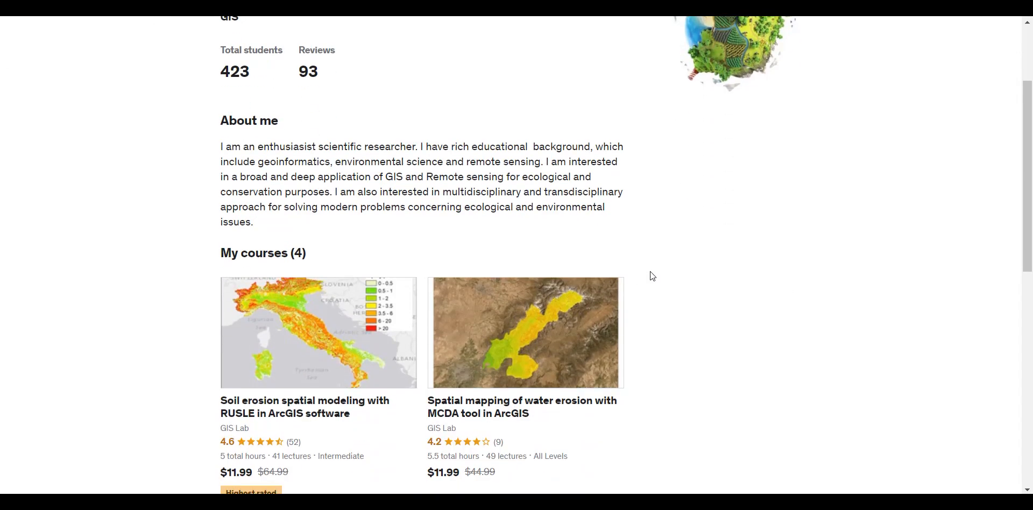
{"action": "scroll", "coordinate": [688, 280], "scroll_direction": "down", "scroll_amount": 1}
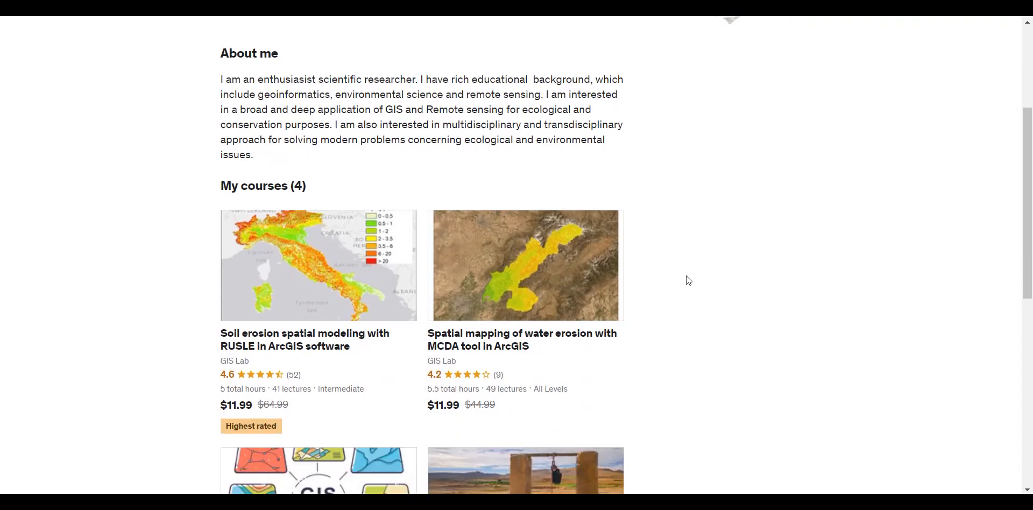
{"action": "scroll", "coordinate": [688, 280], "scroll_direction": "down", "scroll_amount": 1}
{"action": "scroll", "coordinate": [688, 280], "scroll_direction": "up", "scroll_amount": 3}
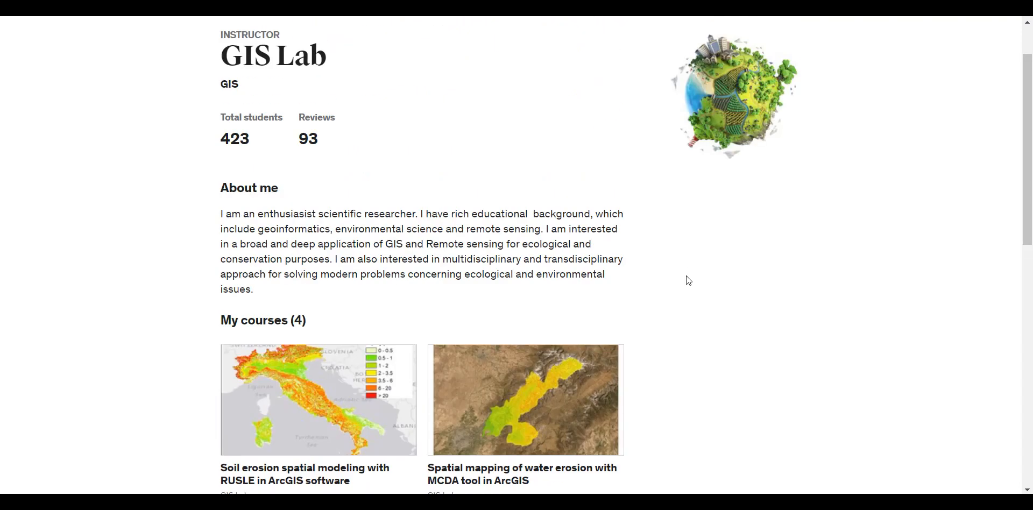